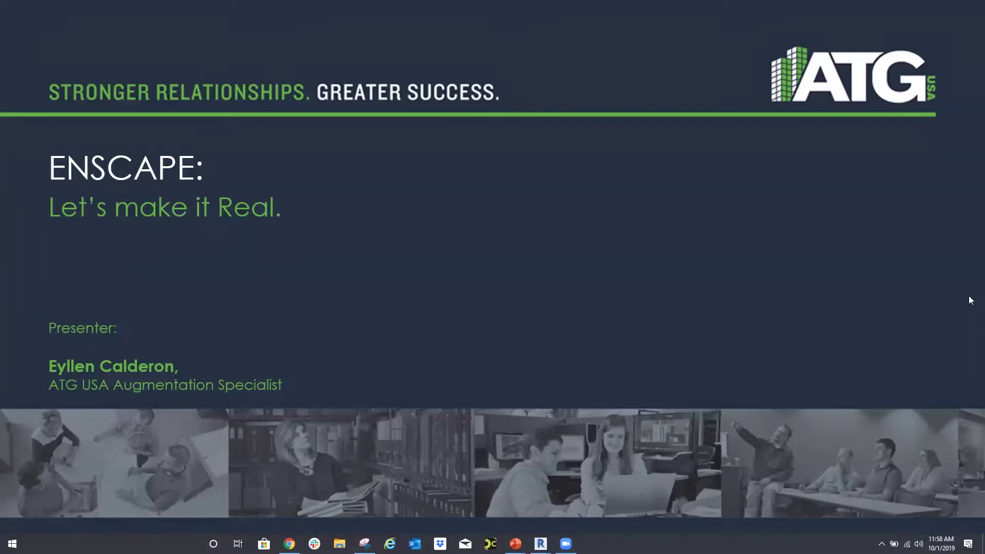
Step: Advance the presentation through the agenda to the DEMO slide and end the slideshow
click(452, 134)
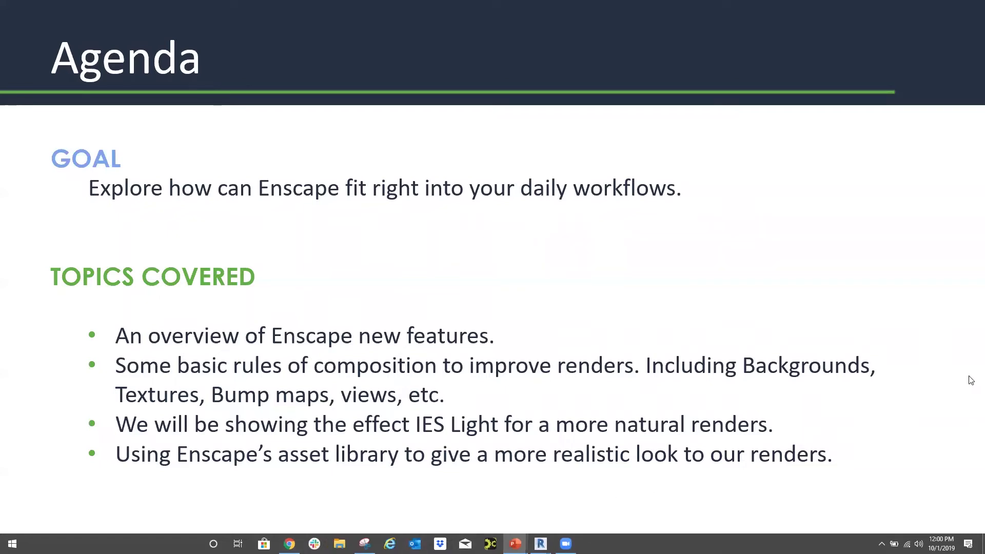
click(969, 115)
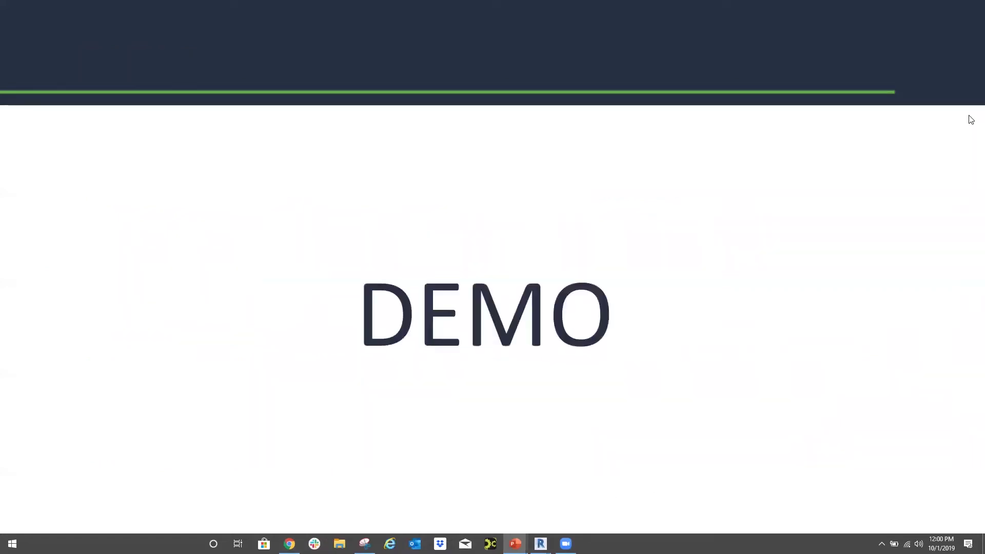
key(Escape)
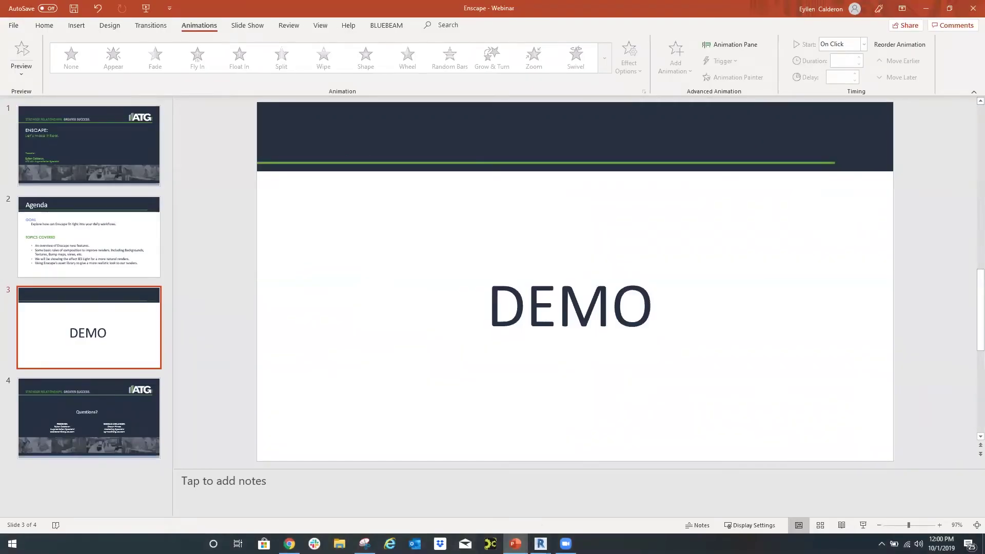
Step: Switch to the Revit sample project, bring up its Enscape render window, and maximize the Revit window
mouse_move(540, 544)
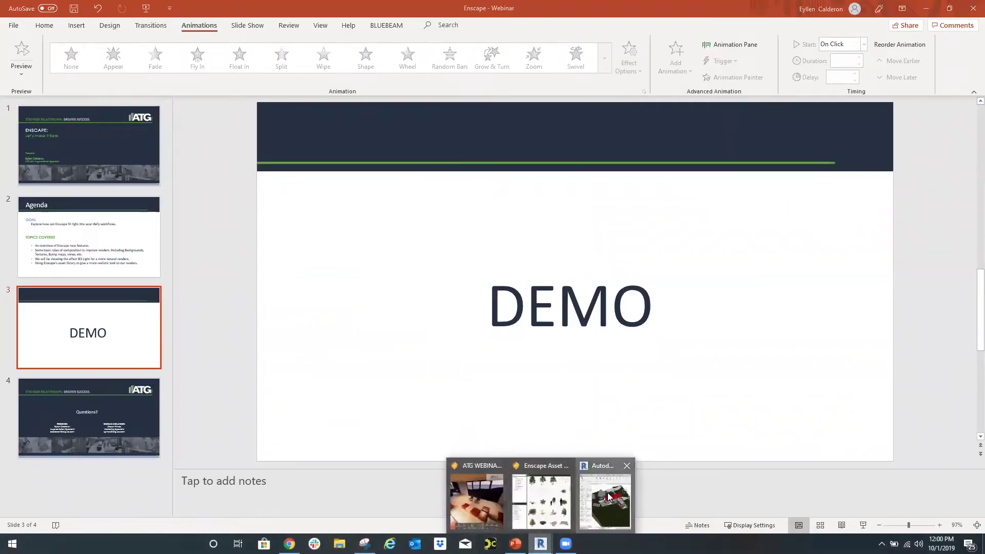
click(515, 504)
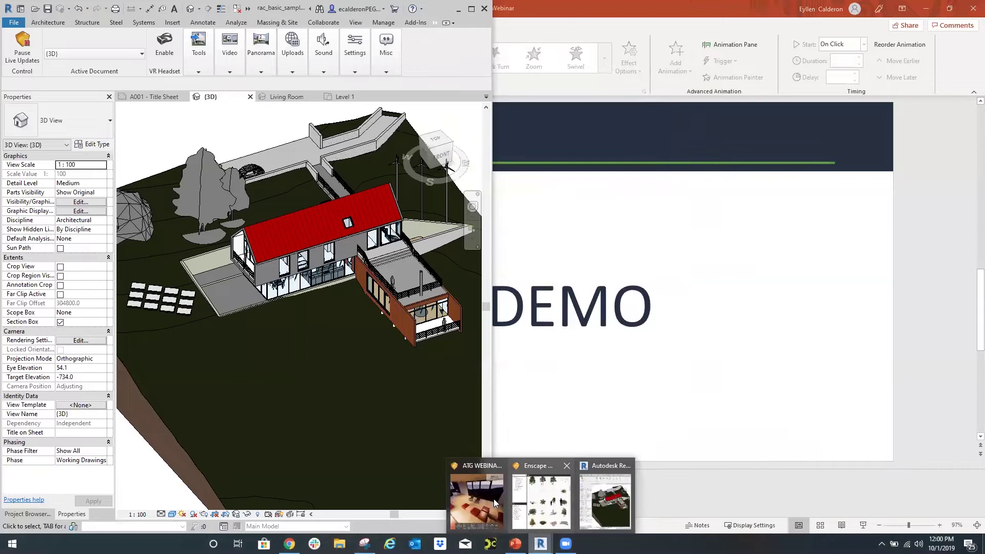
click(489, 501)
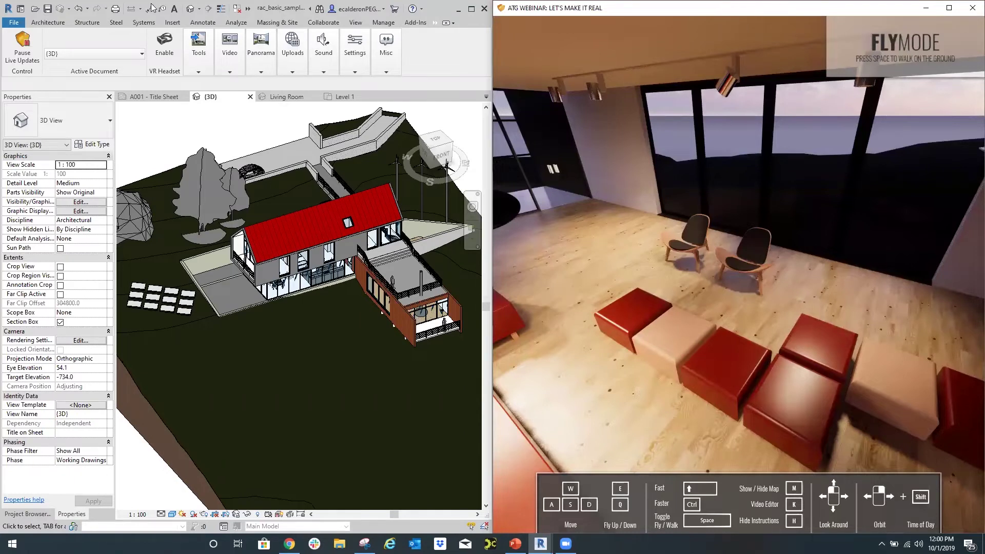
click(277, 10)
double_click(277, 10)
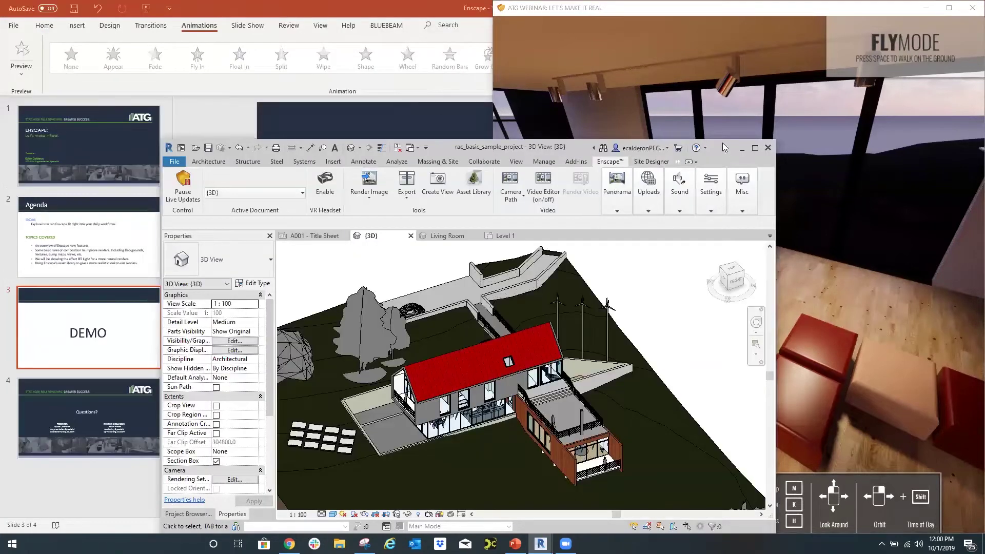
click(756, 149)
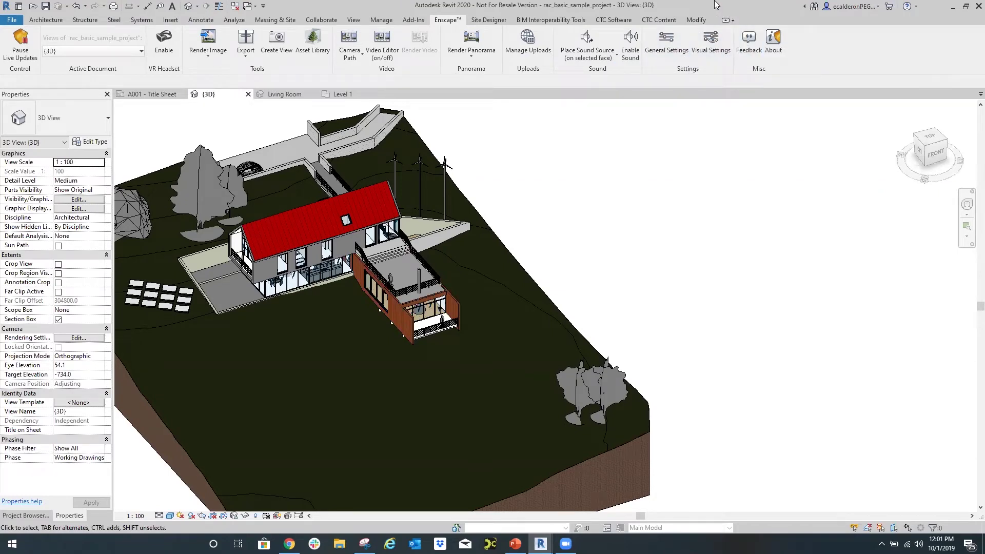
Step: Save the current Enscape visual settings as a preset named ATG and close the visual settings
click(711, 41)
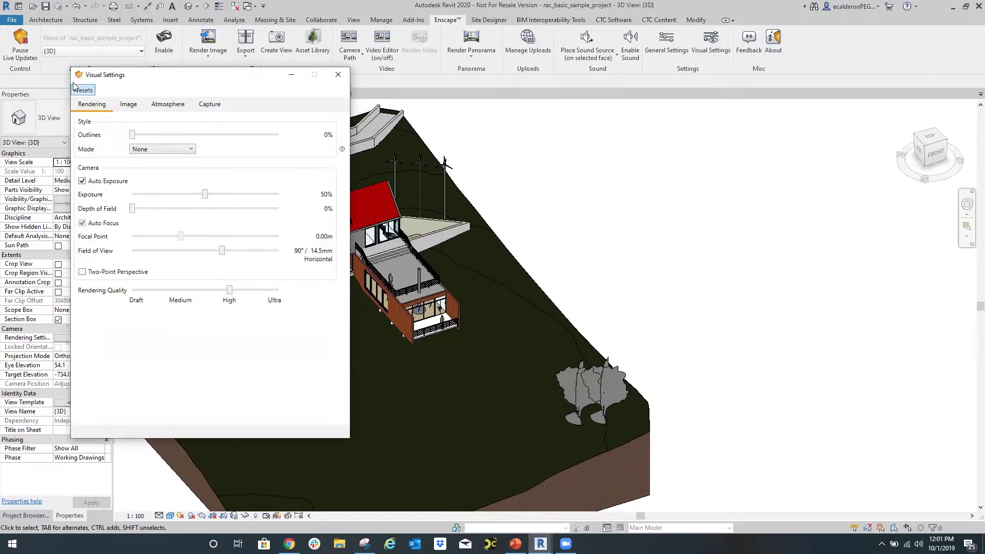
click(140, 105)
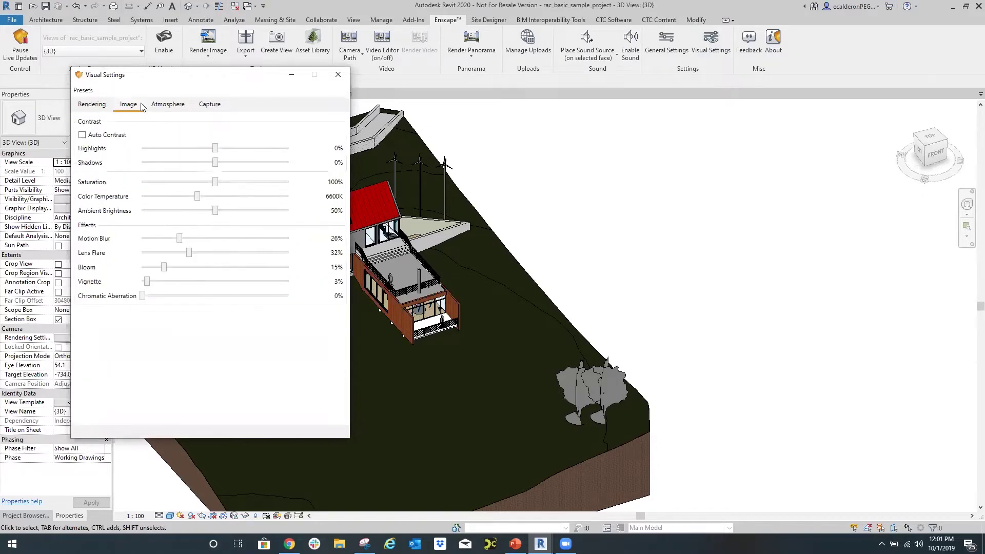
click(81, 90)
click(102, 113)
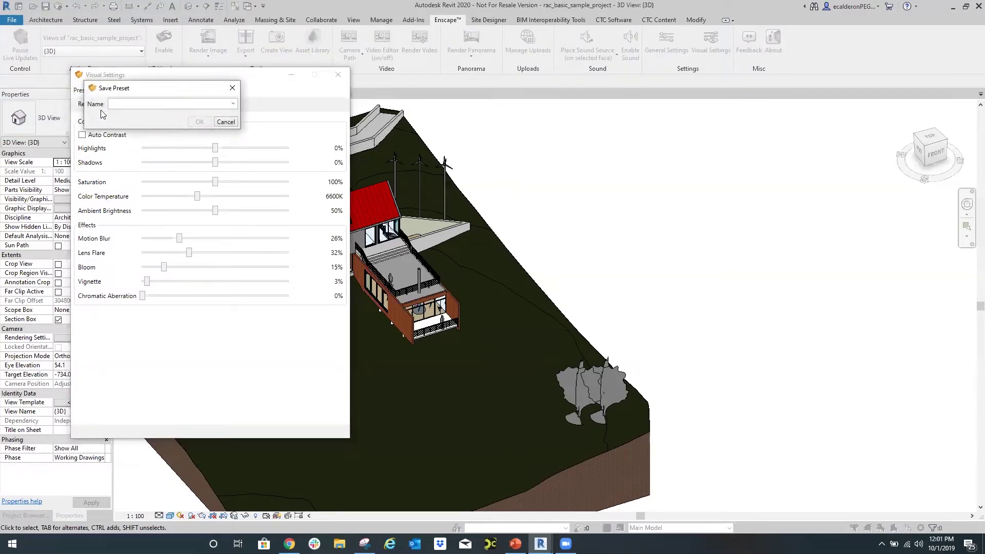
text(ATG)
click(200, 122)
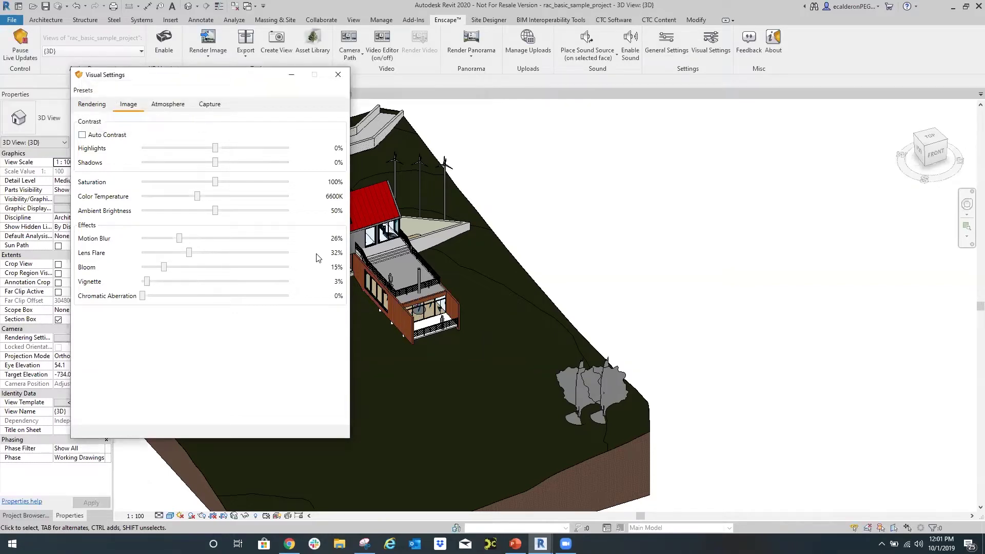
click(338, 75)
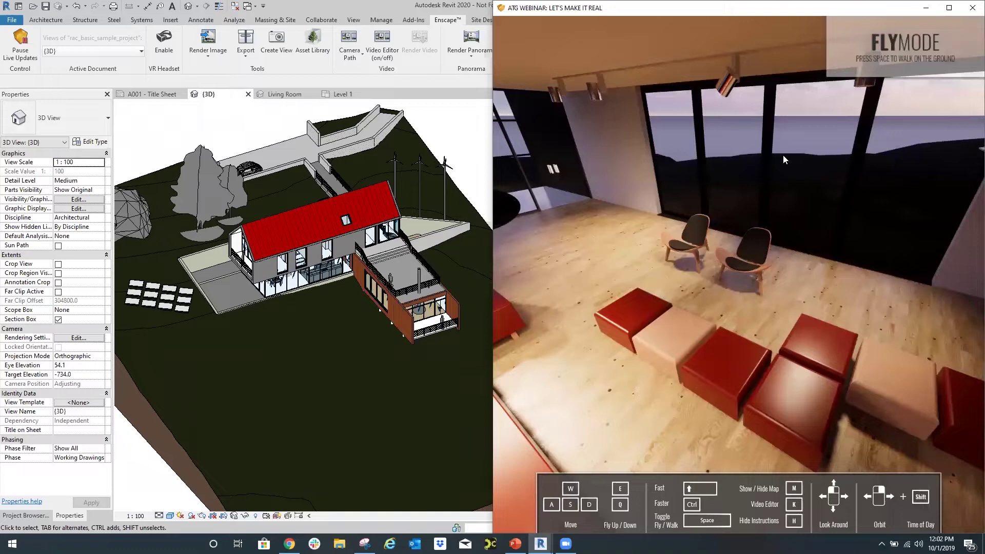
Step: Open the Enscape visual settings from Revit and set the atmosphere's horizon source to Forest
click(464, 31)
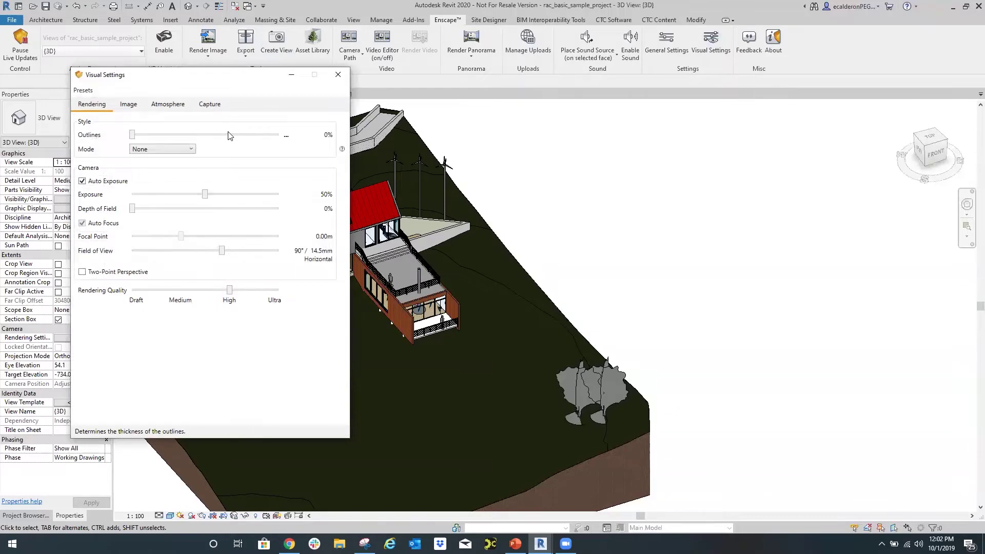
click(169, 106)
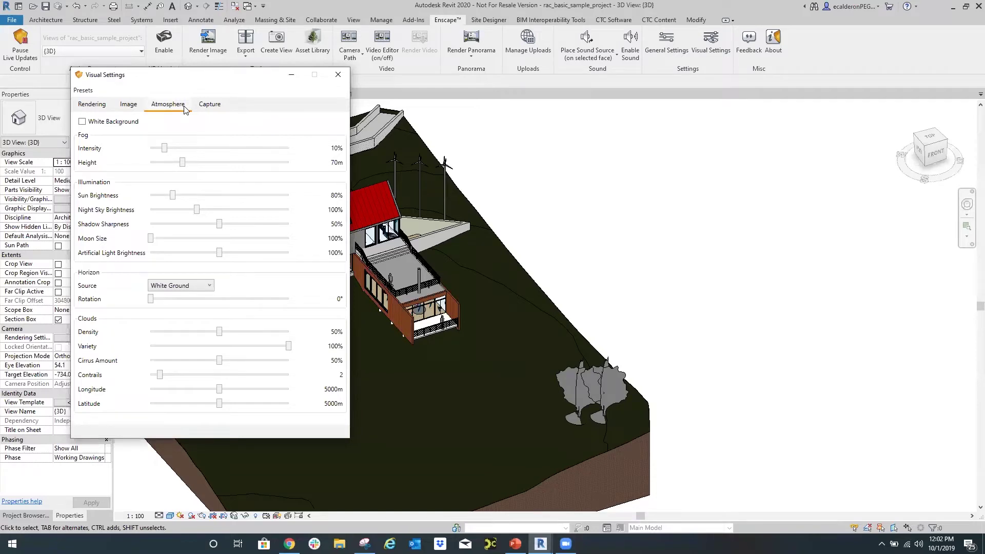
click(185, 286)
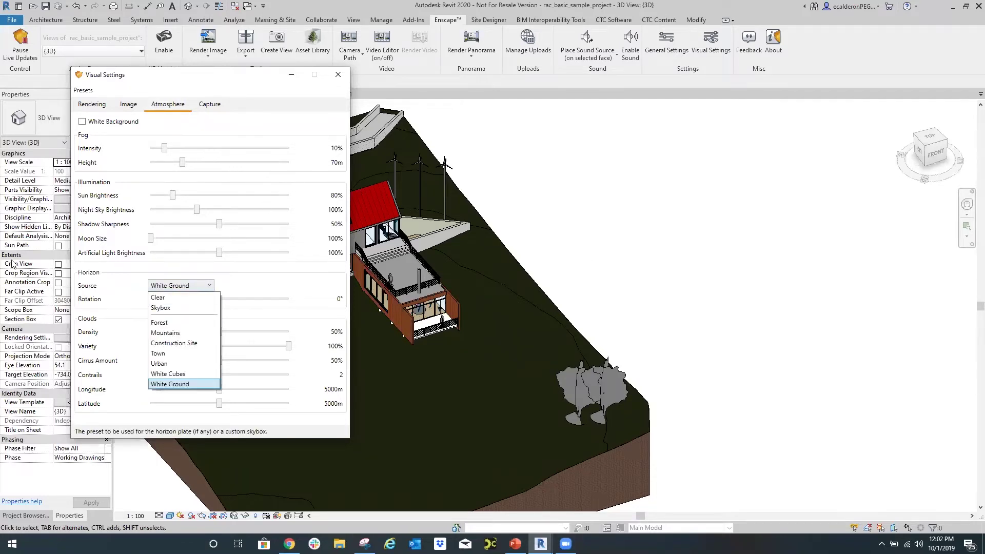
click(159, 322)
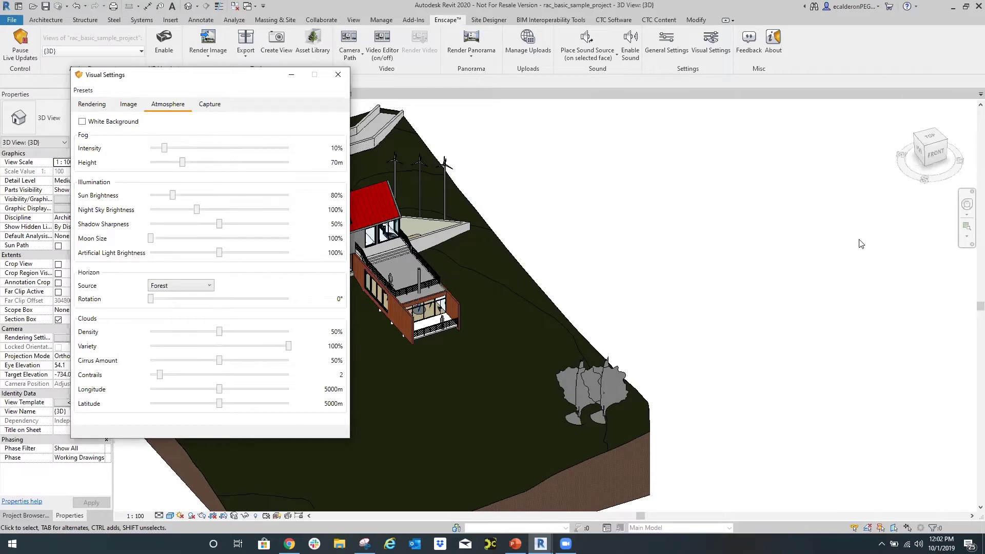
Step: Place Revit beside the Enscape render window, face the living-room windows and change the time of day to bright daylight
click(703, 1)
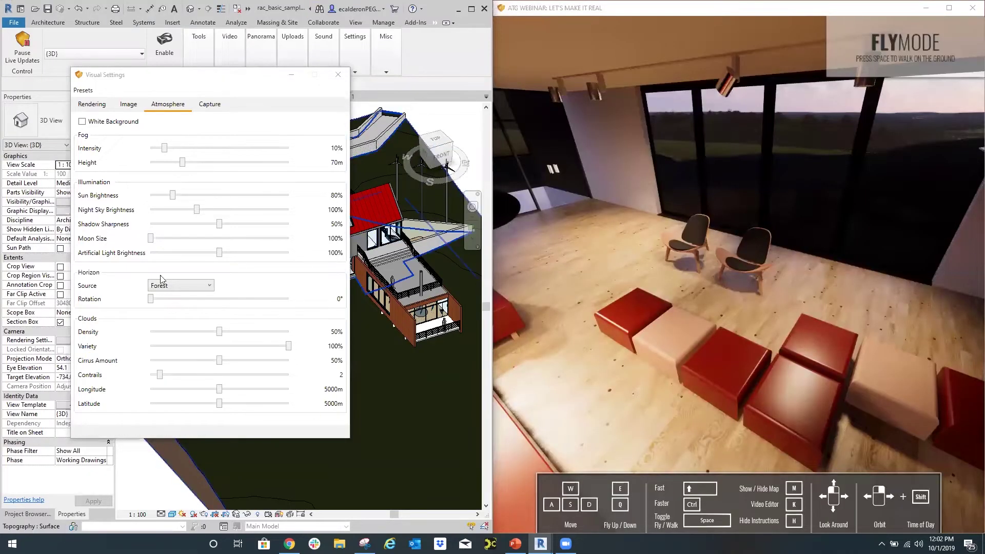
scroll(880, 181, up, 2)
right_drag(886, 180, 892, 229)
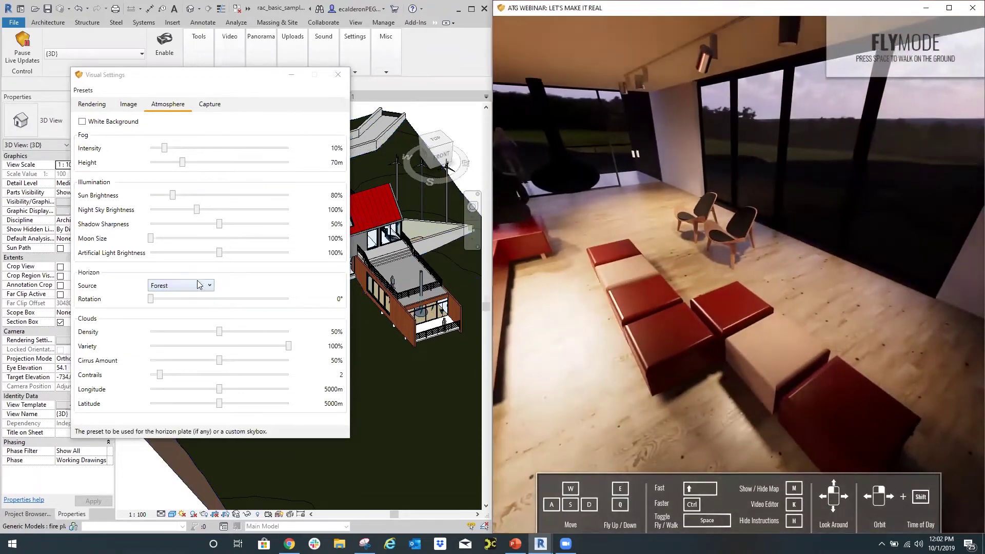
key(i)
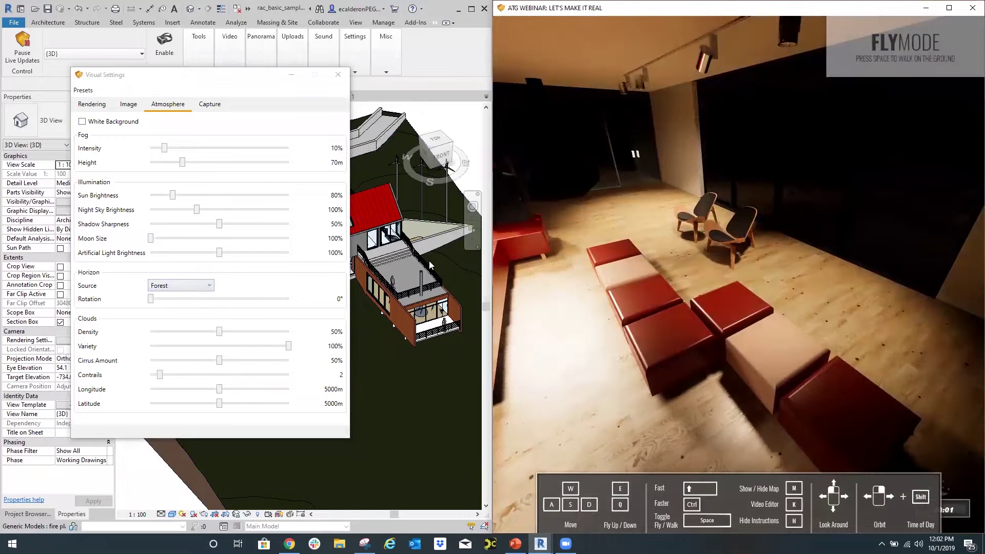
shift+right_drag(789, 194, 807, 197)
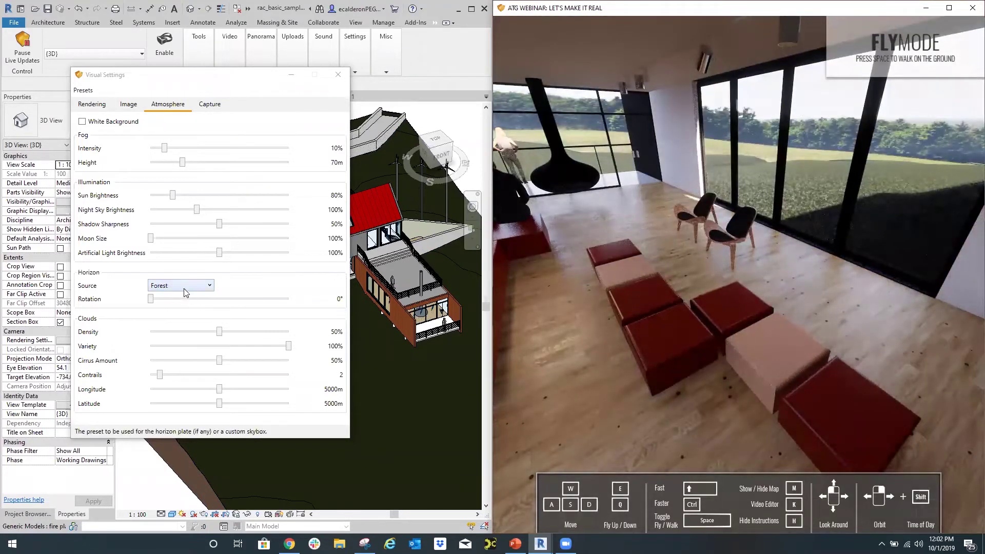
Step: Try the Town horizon source, and replace it with a Skybox loaded from noon_grass_4k.hdr
click(194, 286)
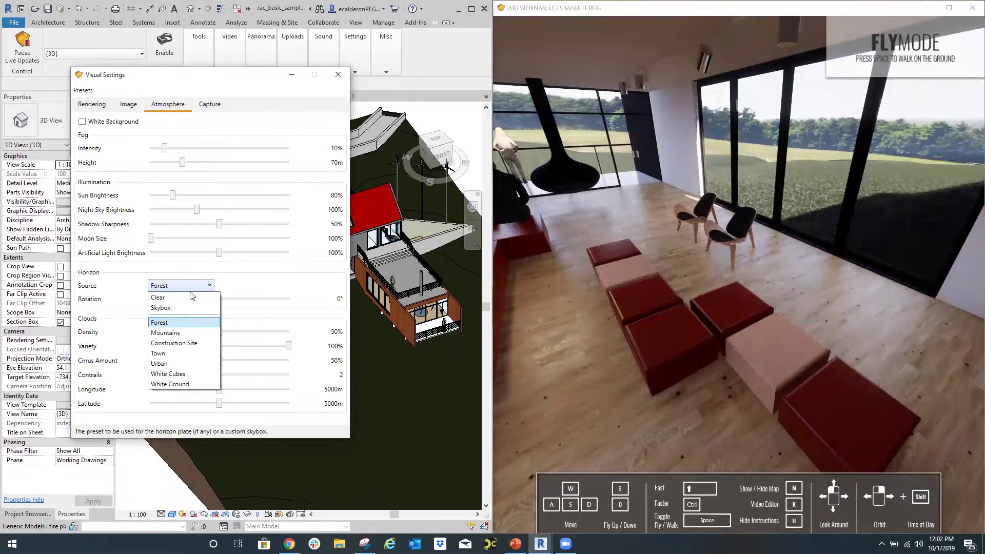
click(158, 360)
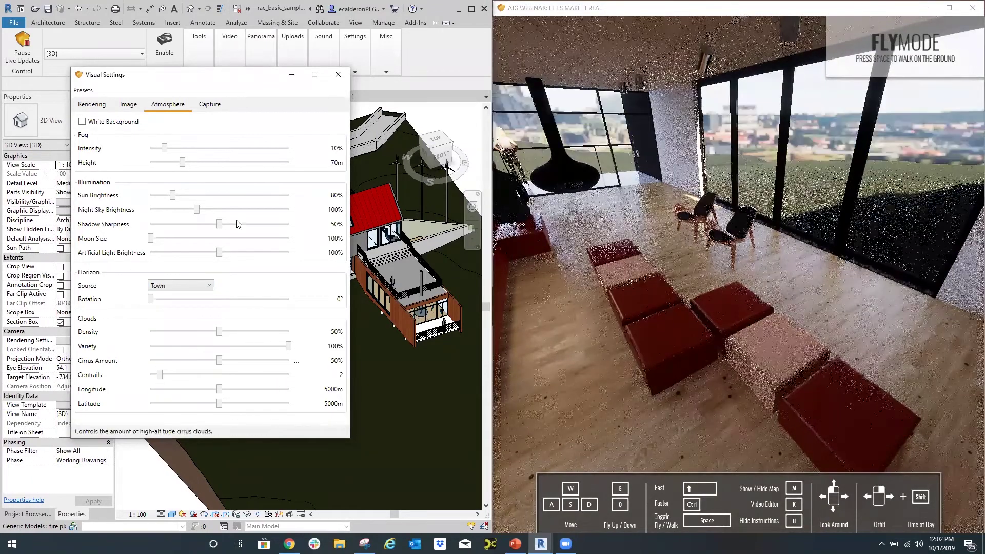
click(190, 286)
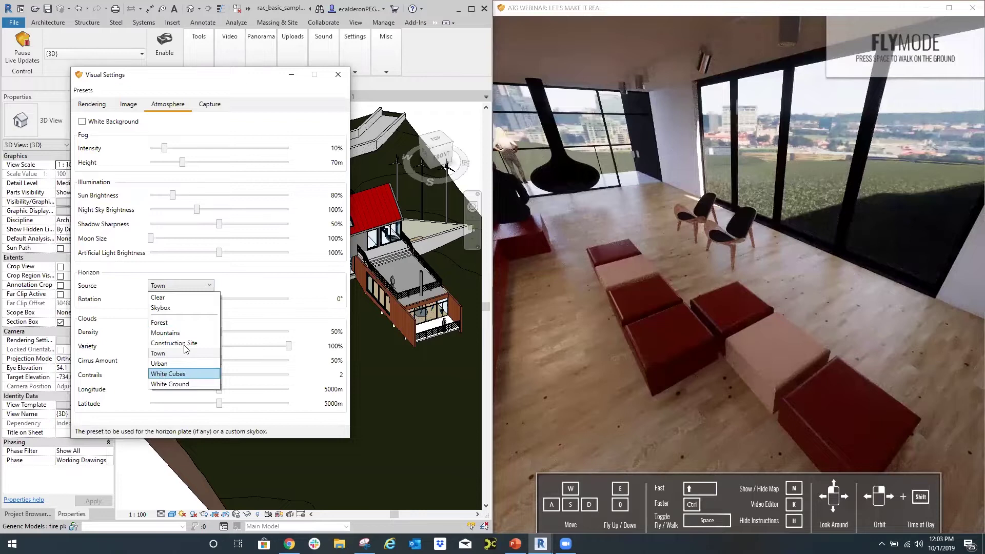
click(180, 310)
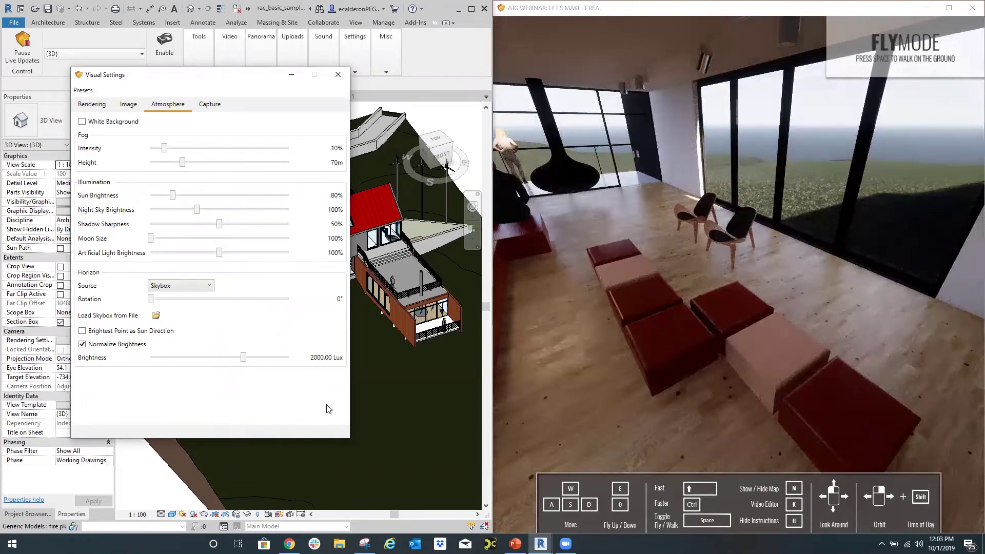
click(156, 315)
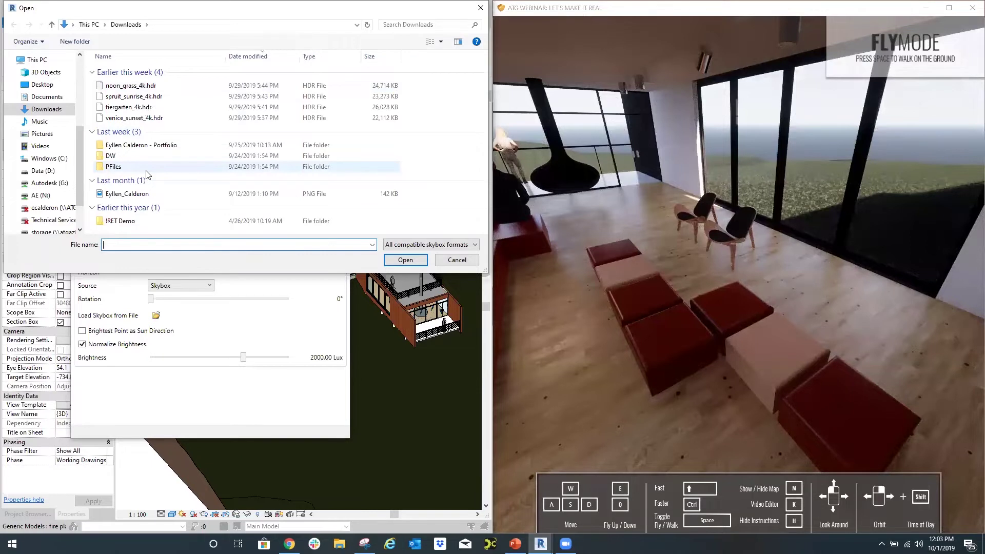
click(144, 87)
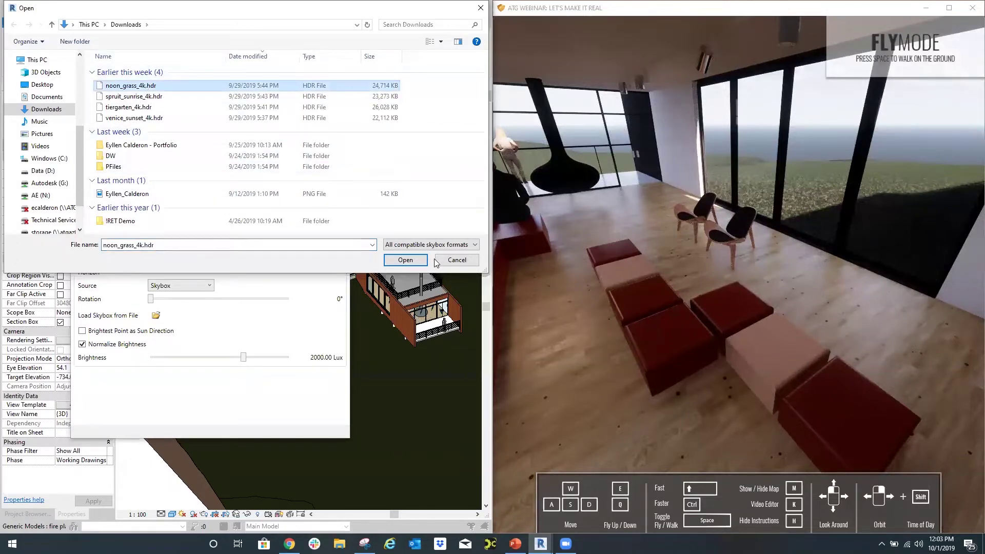
click(406, 260)
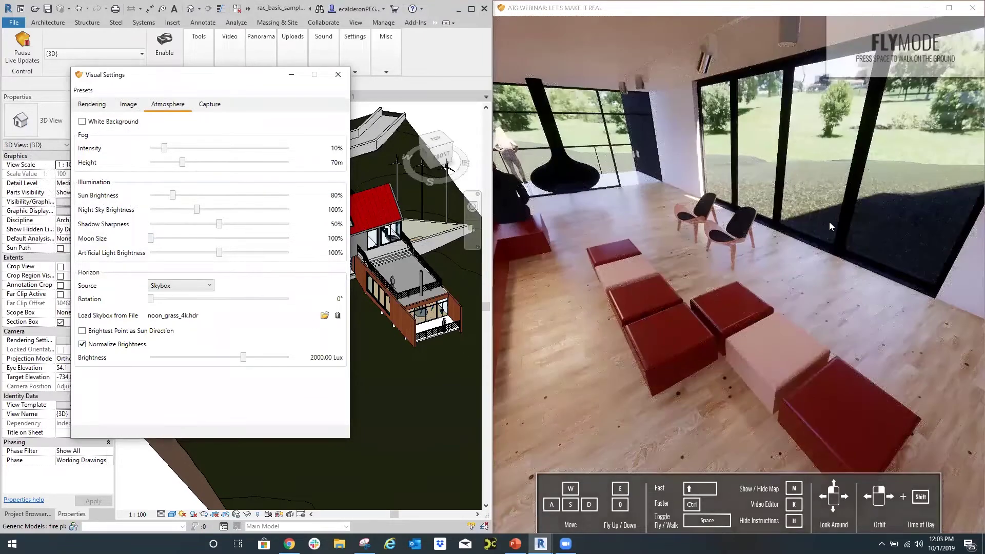
Step: Examine the skybox landscape through the living-room windows from several viewpoints in the Enscape render
right_drag(829, 221, 856, 190)
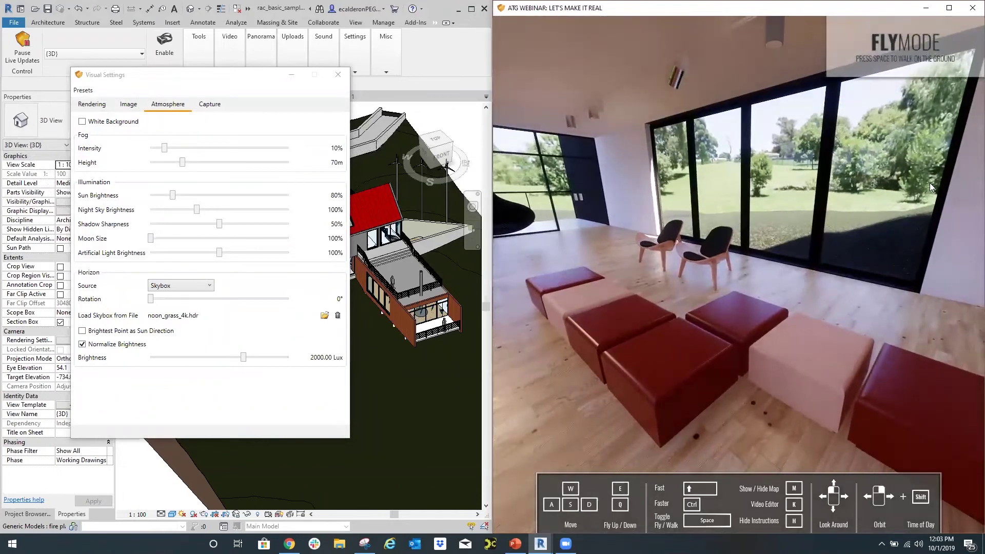
key(s)
key(w)
drag(875, 132, 741, 131)
key(s)
key(w)
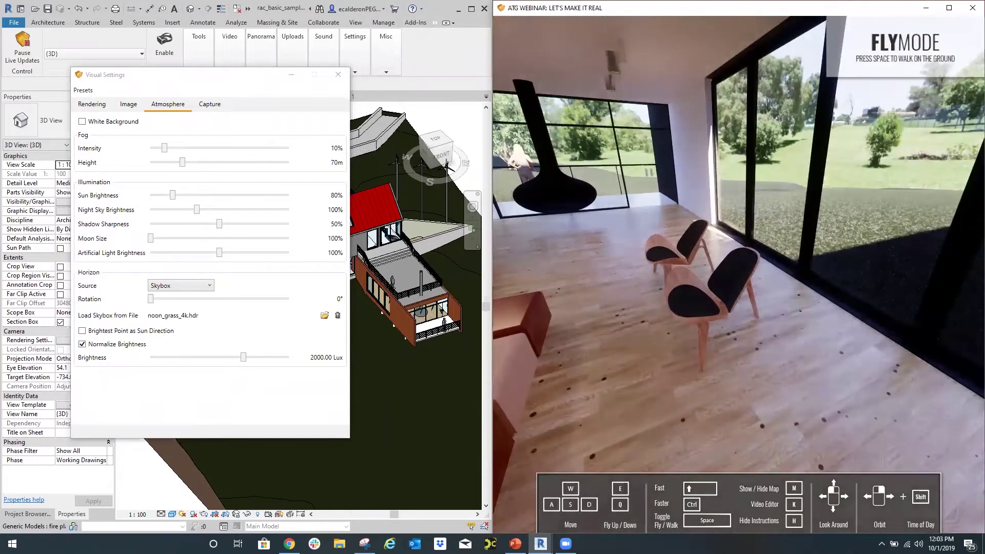
right_drag(718, 267, 626, 279)
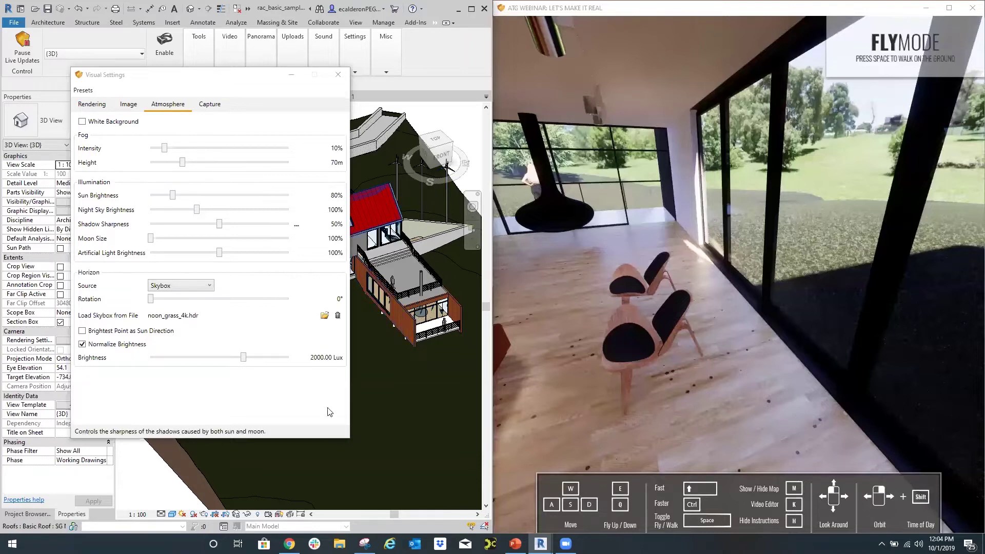
Step: Configure the atmosphere with a Mountains horizon source, 99% sun brightness and 17% fog intensity
click(185, 287)
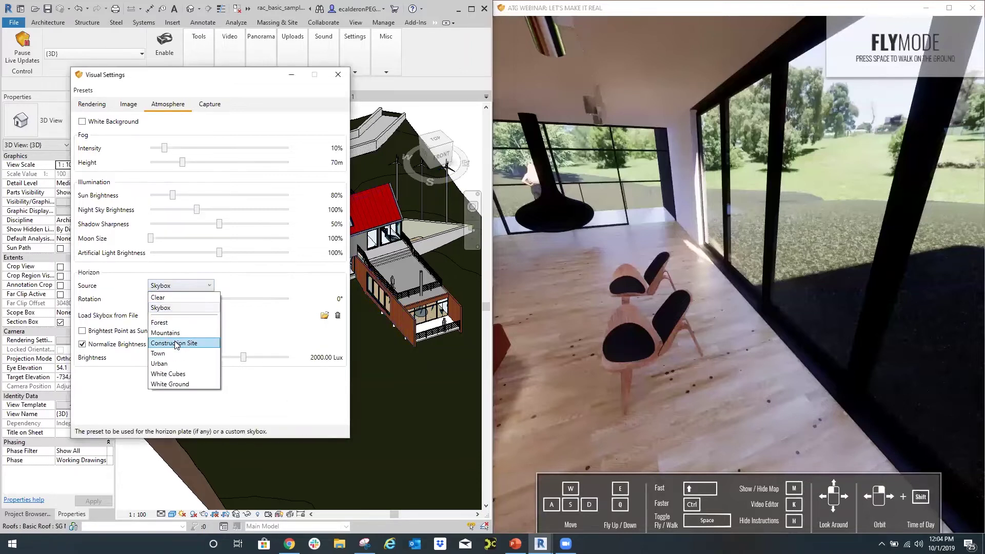
click(174, 332)
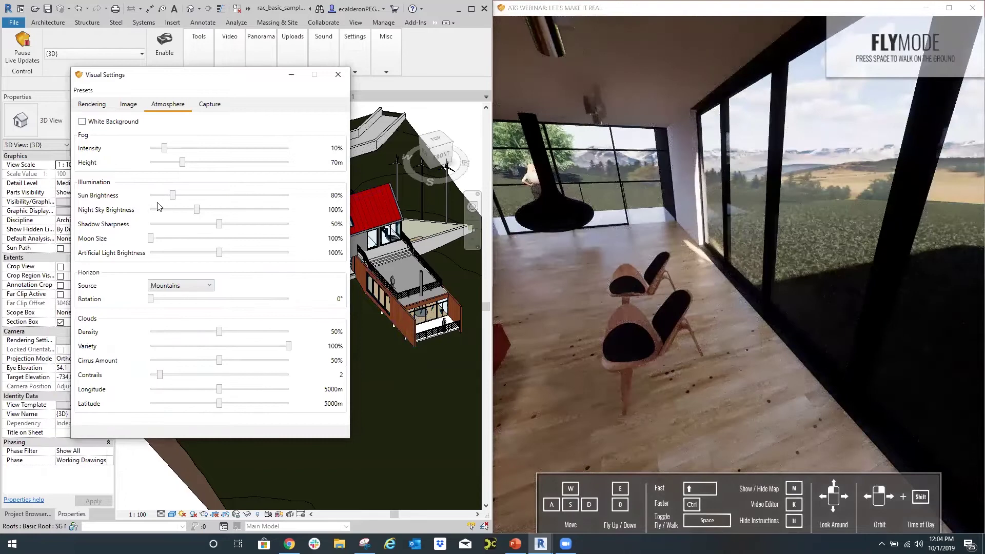
mouse_move(174, 199)
mouse_down()
mouse_move(248, 194)
mouse_move(178, 193)
mouse_up()
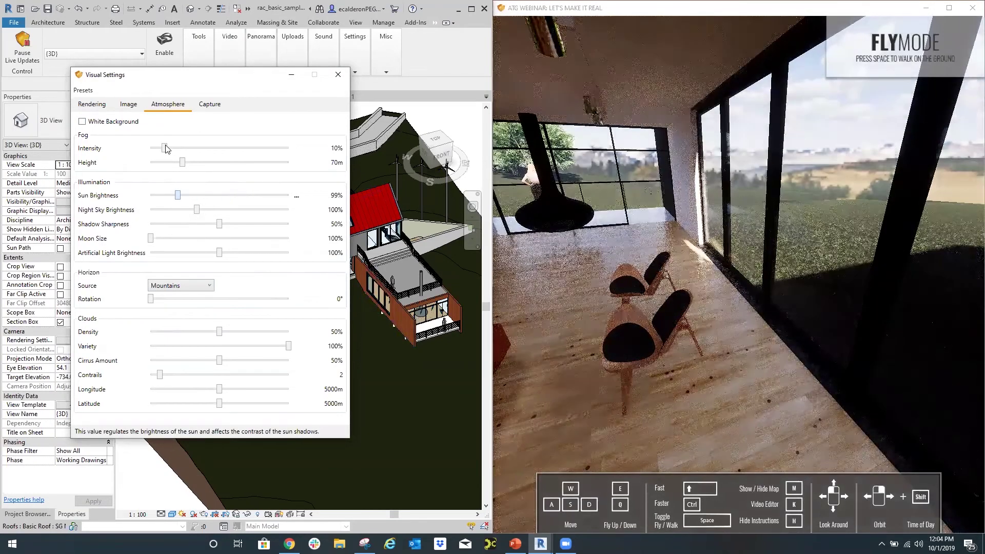
mouse_move(164, 147)
mouse_down()
mouse_move(230, 148)
mouse_move(174, 148)
mouse_up()
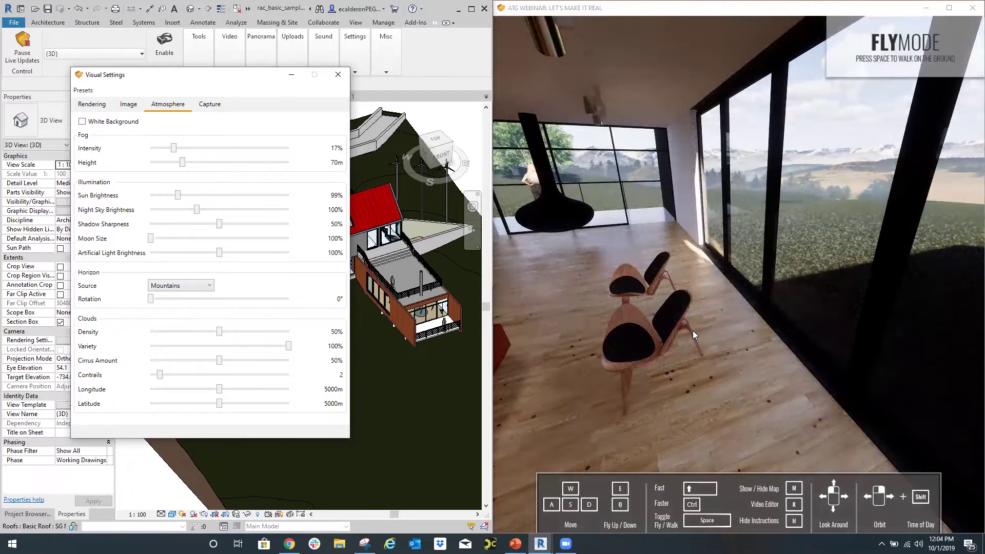
Step: Change the time of day so low sunlight enters the living room, and set the night sky brightness to 139%
click(703, 355)
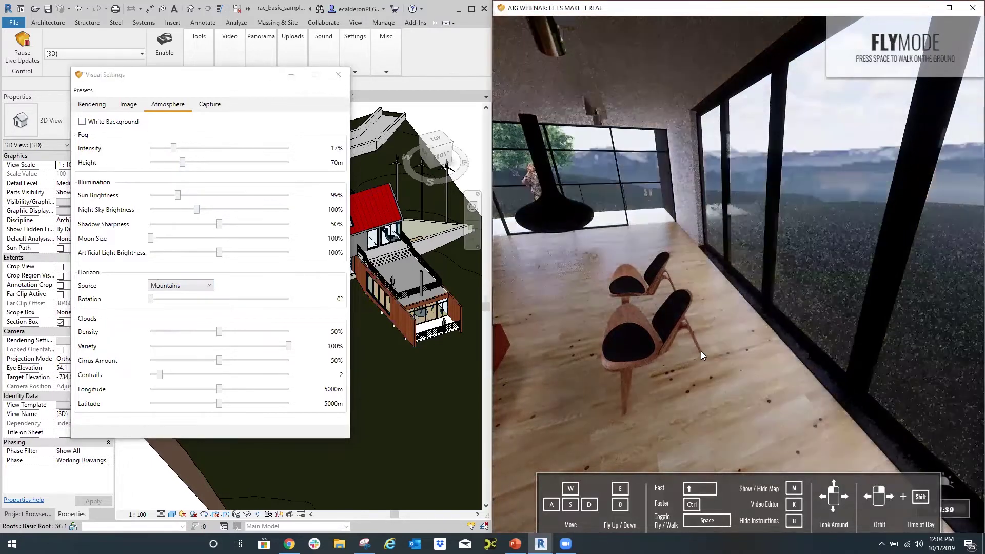
mouse_move(701, 350)
shift+right_down()
mouse_move(733, 346)
mouse_move(712, 346)
shift+right_up()
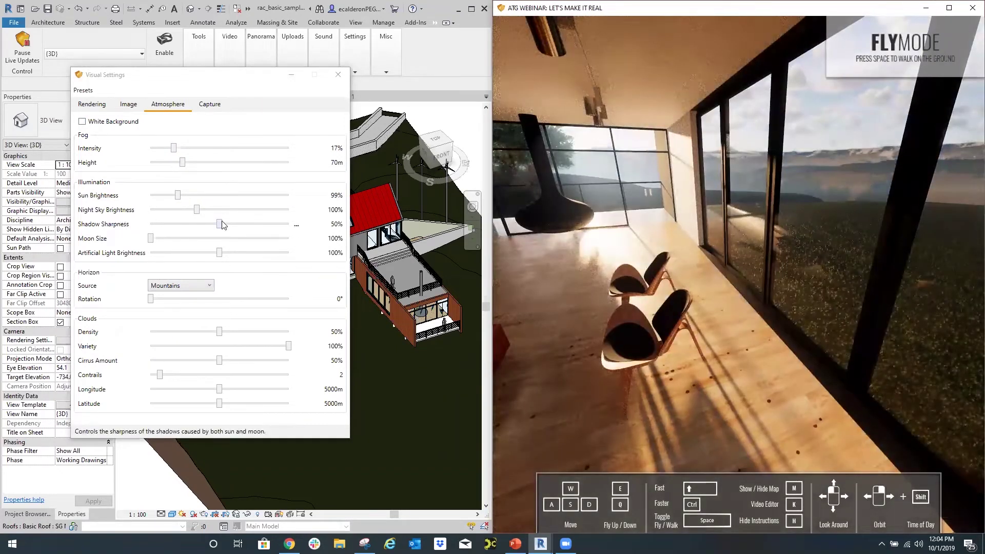
drag(196, 210, 214, 209)
click(826, 231)
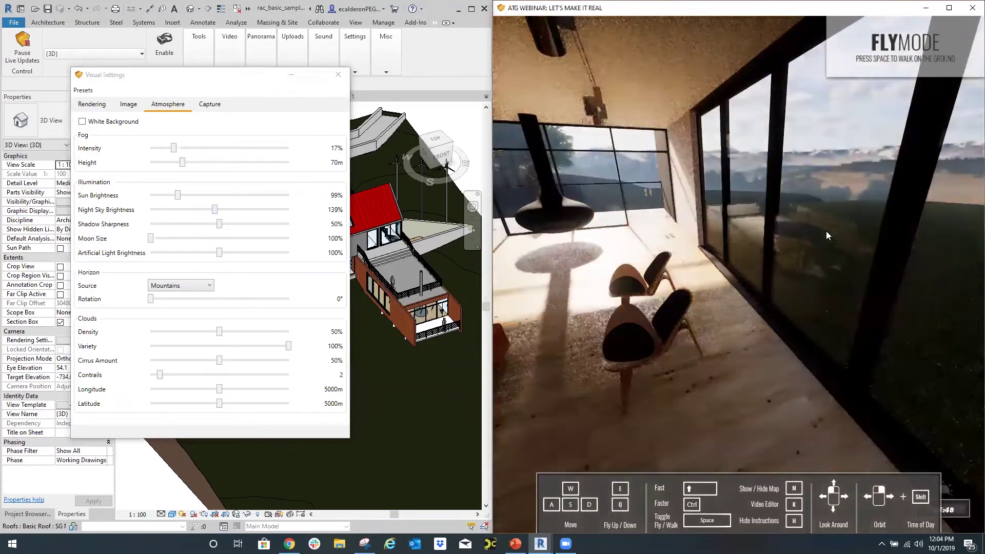
Step: Change the time of day to night, view the sky from outside the house and set the moon size to 1000%
shift+right_drag(826, 231, 974, 207)
key(s)
key(d)
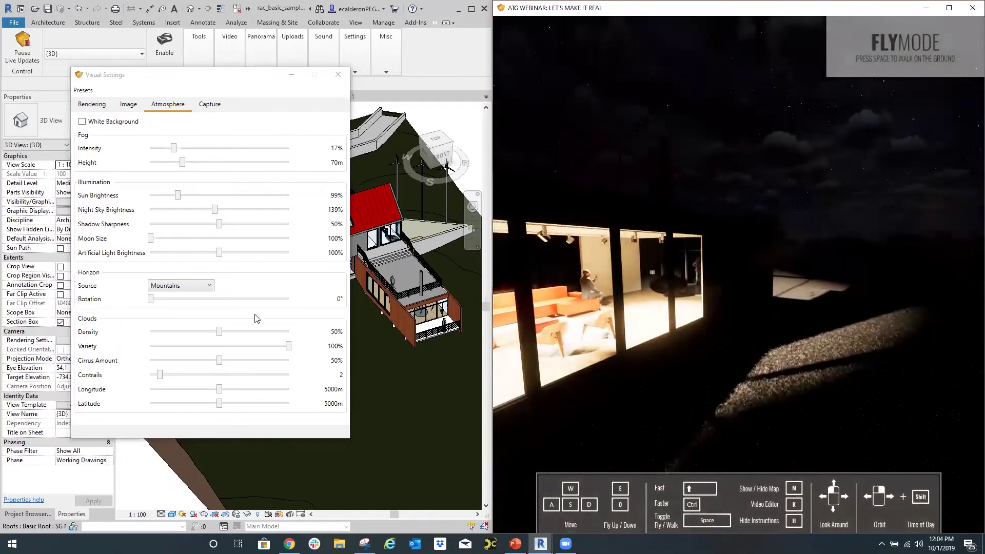
drag(150, 239, 289, 238)
middle_drag(970, 192, 941, 201)
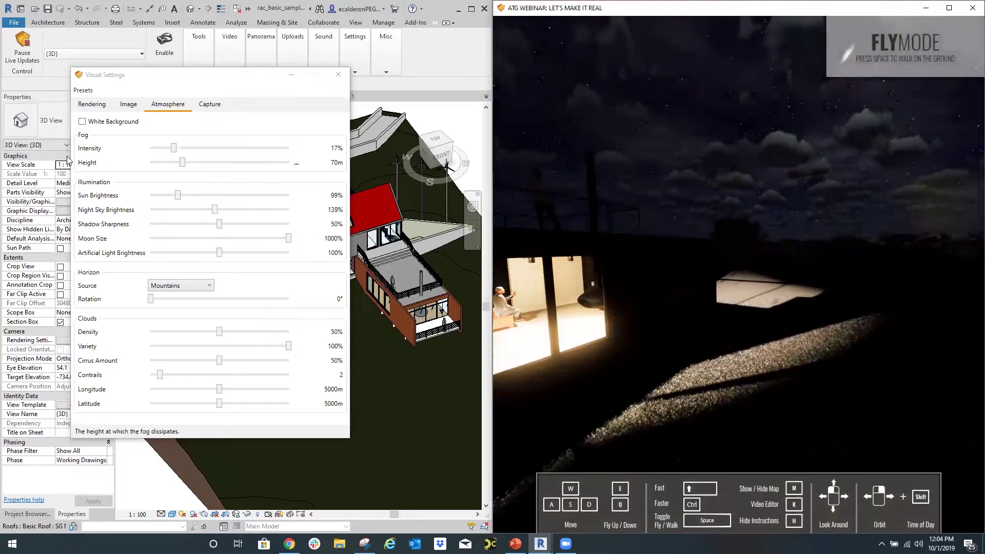
Step: Return to the artificially lit living room, face its length and change the time of day back to daylight
right_drag(862, 293, 742, 296)
key(w)
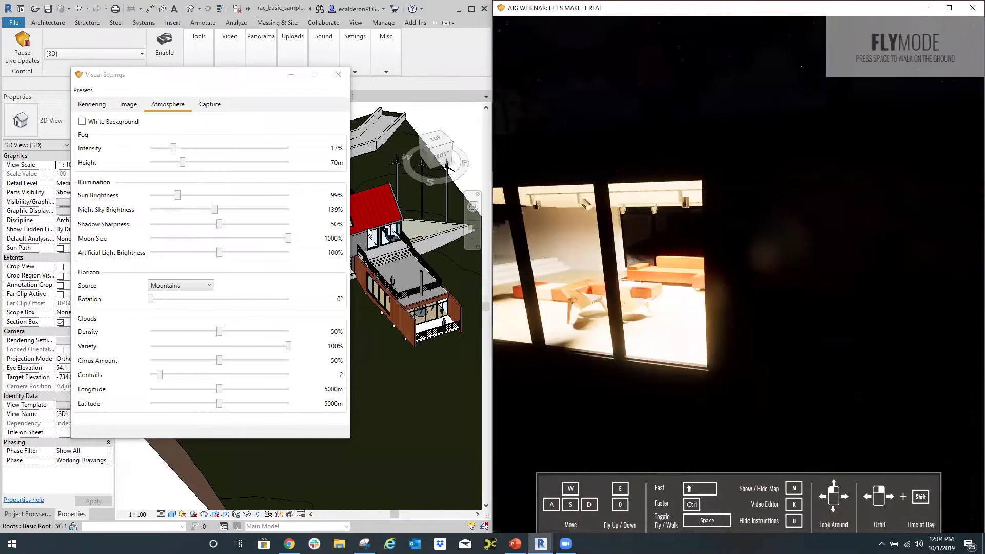
key(w)
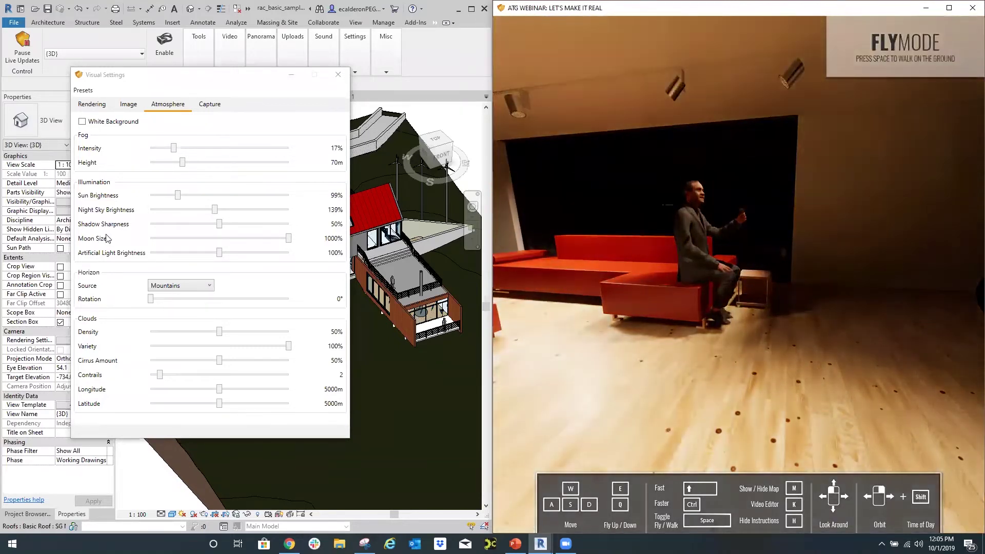
right_drag(624, 259, 760, 260)
right_drag(687, 258, 736, 257)
right_drag(639, 241, 679, 237)
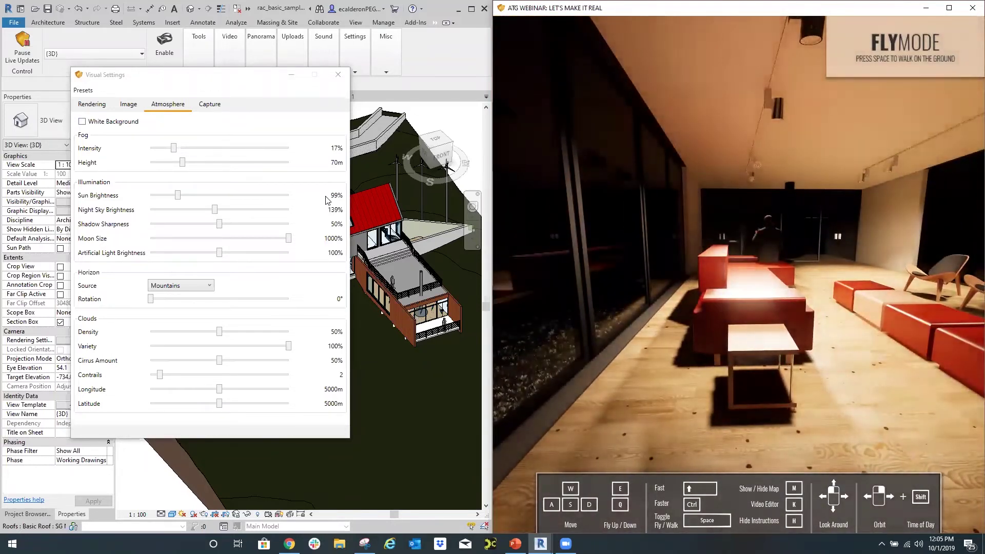
shift+right_drag(518, 272, 587, 283)
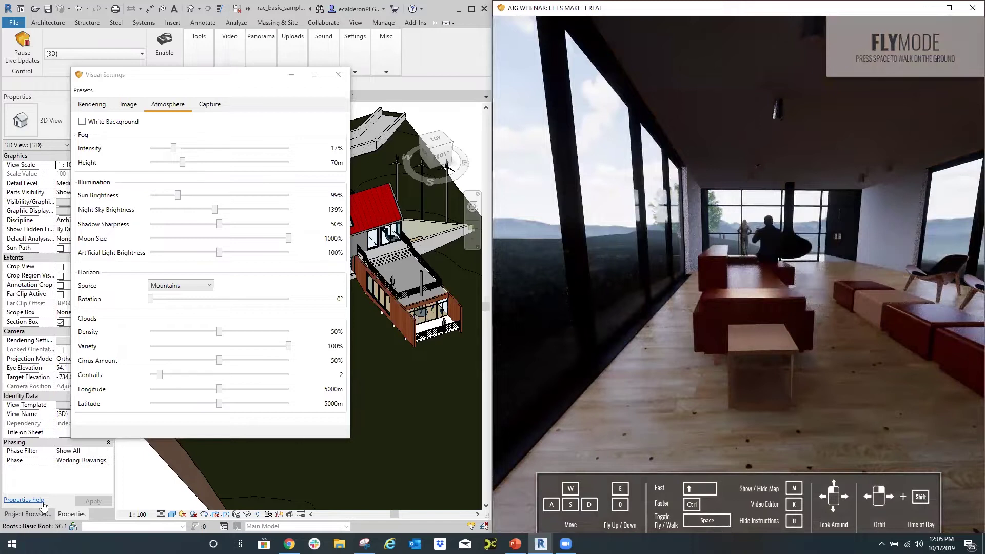
Step: Examine the daylit living room's wood floor, furniture and windows from several viewpoints
right_drag(886, 361, 851, 362)
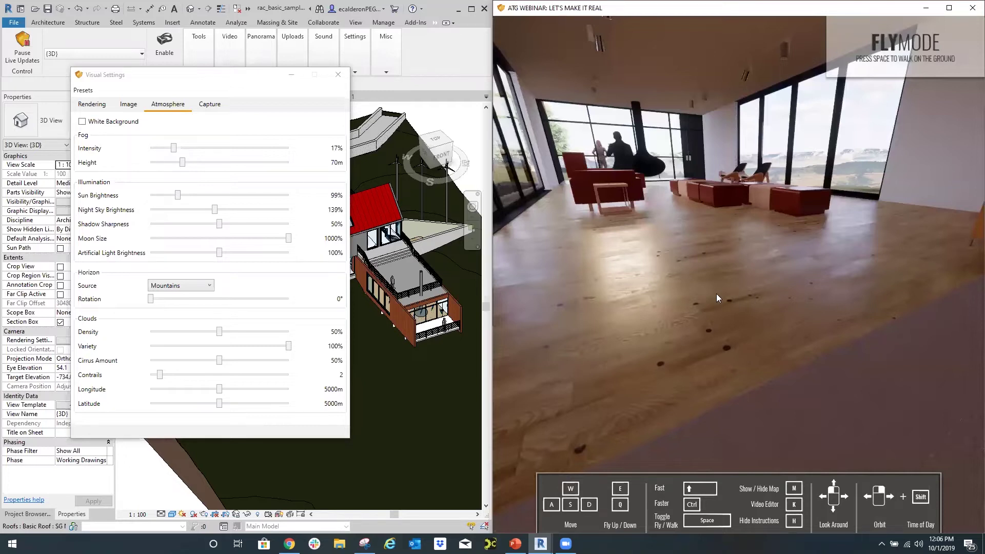
right_drag(796, 288, 804, 306)
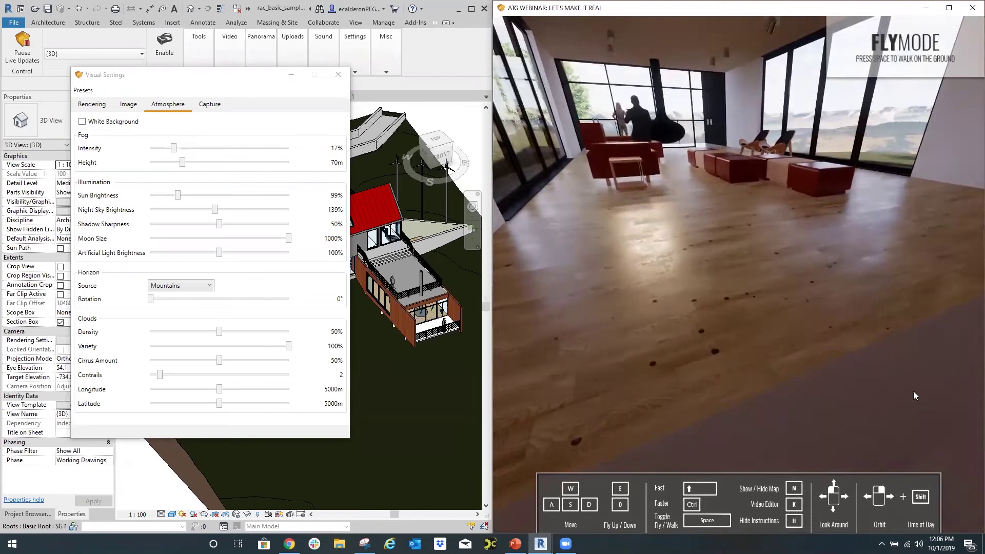
right_drag(680, 273, 650, 312)
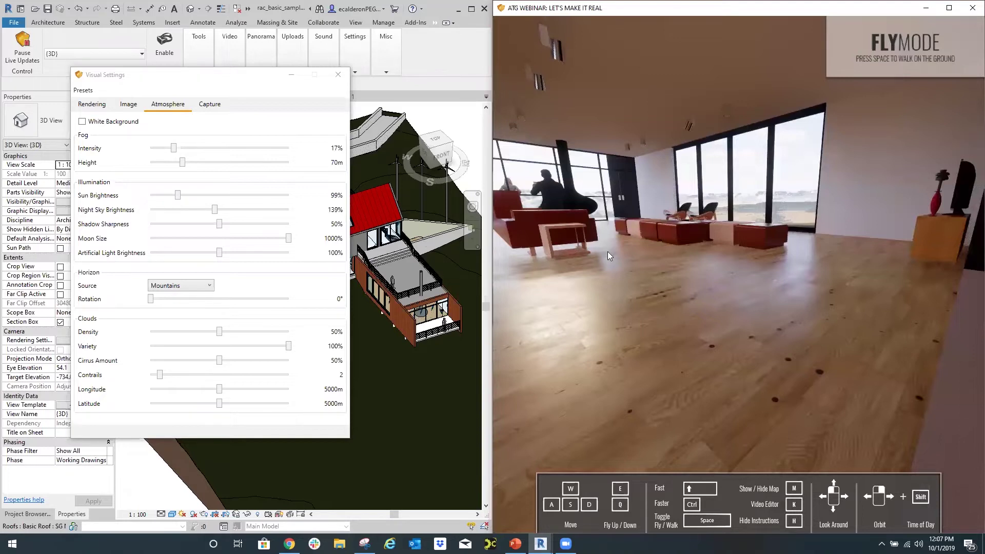
right_drag(820, 323, 849, 318)
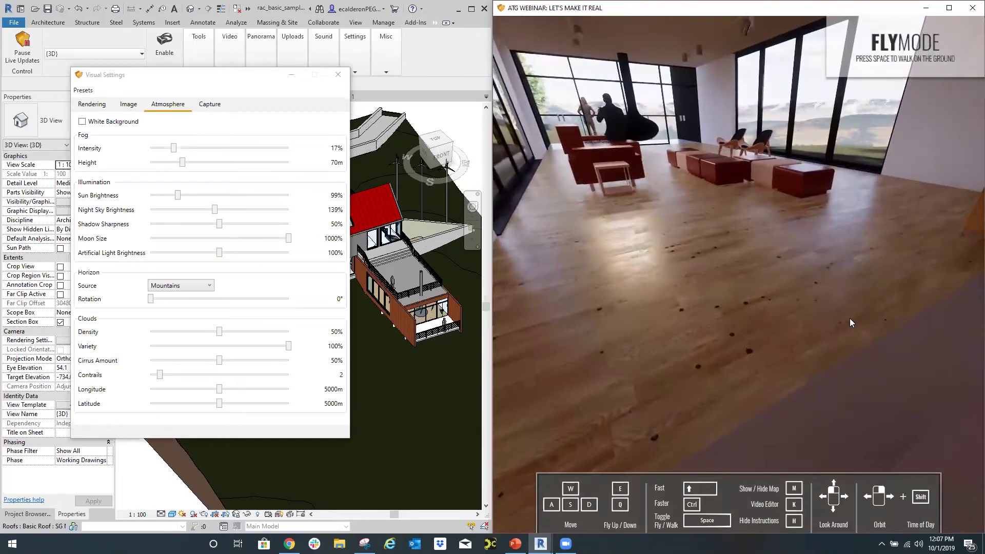
drag(850, 318, 678, 114)
key(w)
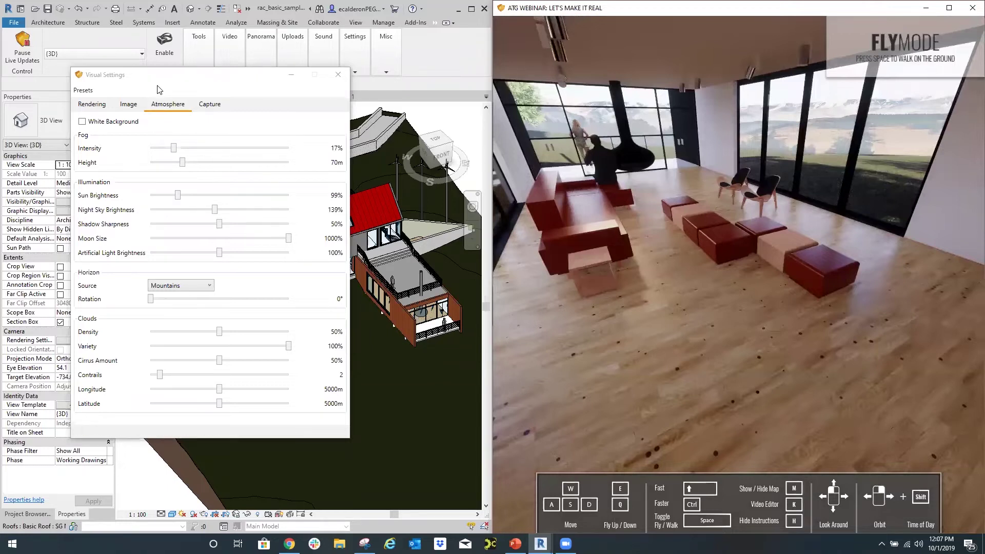
Step: Try Auto Contrast on the image and replace it with manual highlights of -37% and shadows of -22%
click(129, 104)
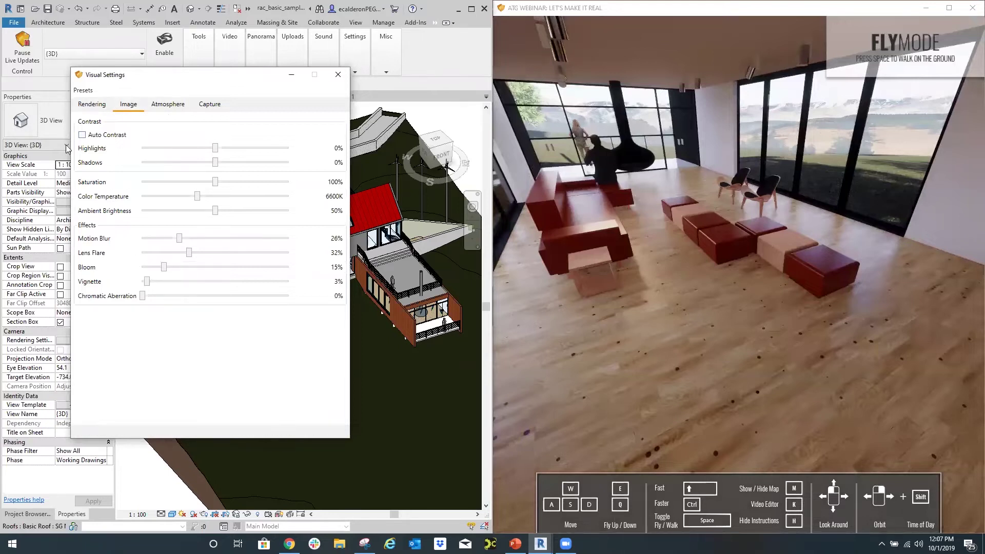
click(82, 135)
right_drag(759, 293, 532, 187)
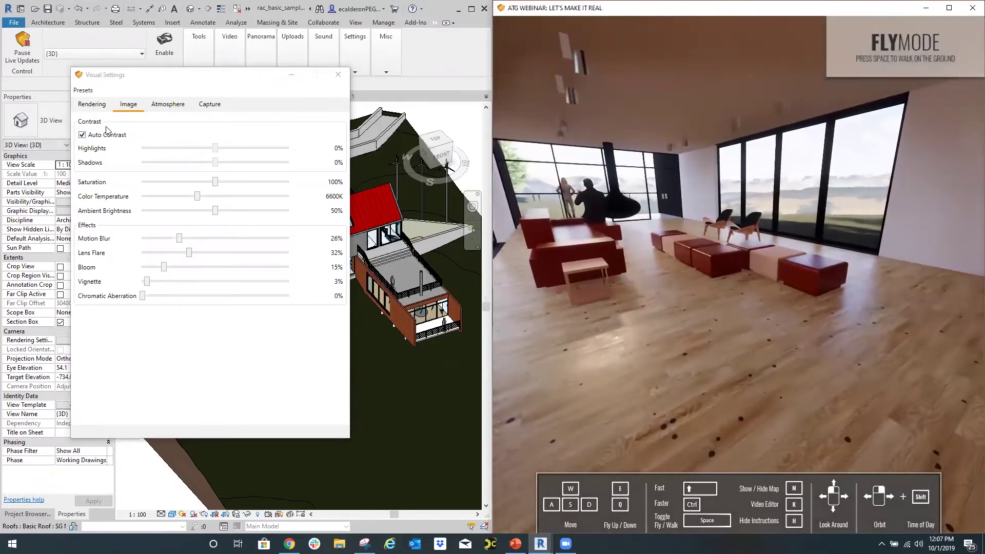
click(82, 135)
drag(216, 150, 189, 157)
click(215, 162)
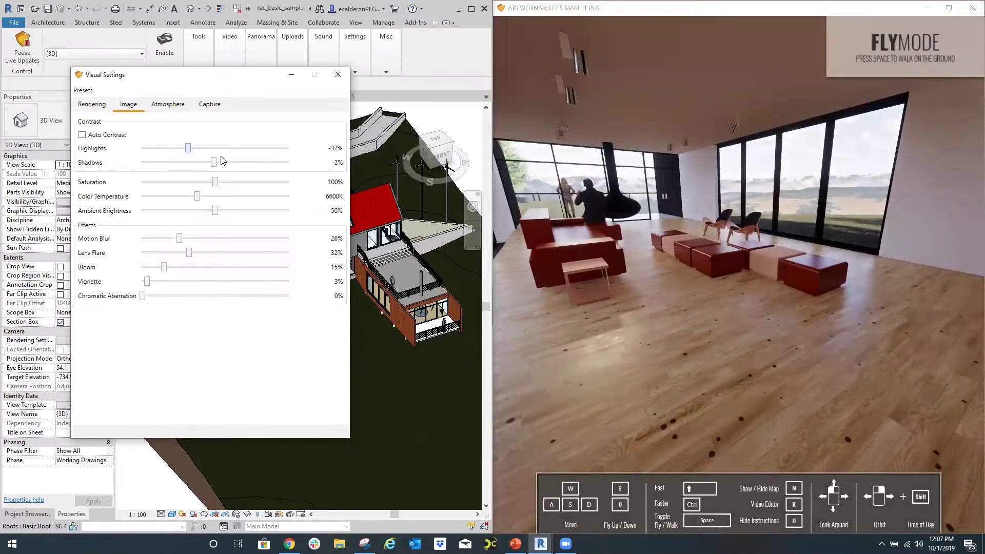
mouse_move(215, 162)
mouse_down()
mouse_move(172, 163)
mouse_move(201, 164)
mouse_up()
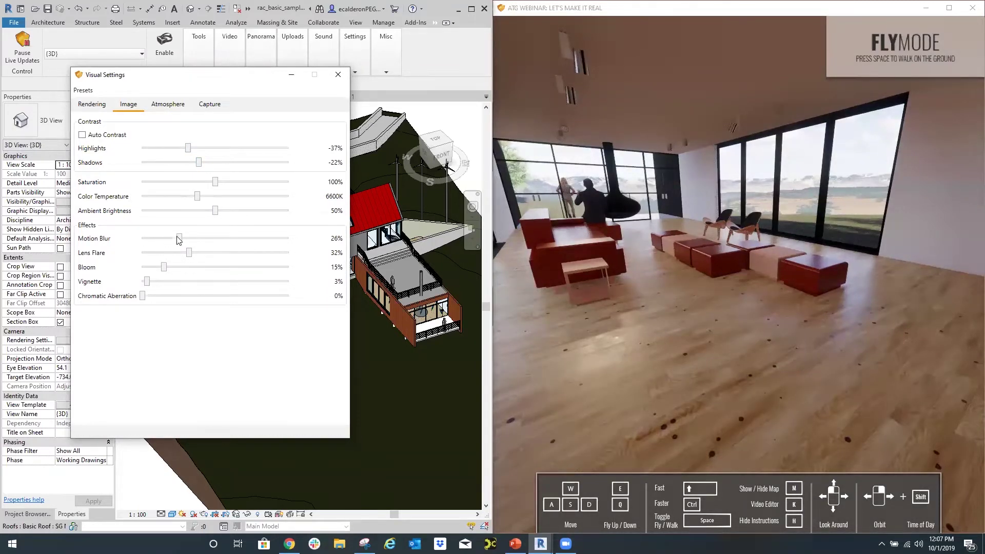
Step: Try a 95% vignette while moving closer to the sofa, and reduce the vignette to 43%
drag(152, 283, 282, 283)
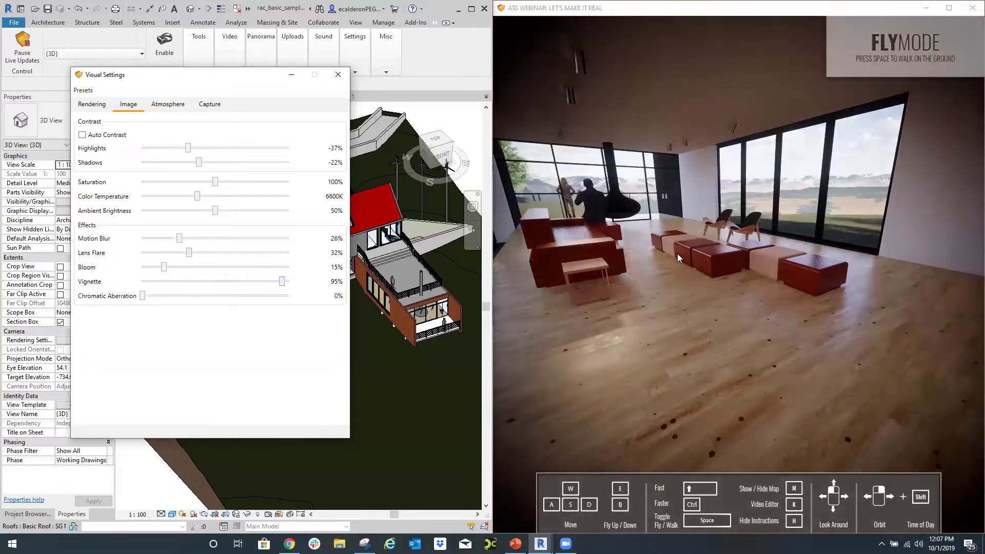
right_drag(641, 246, 703, 265)
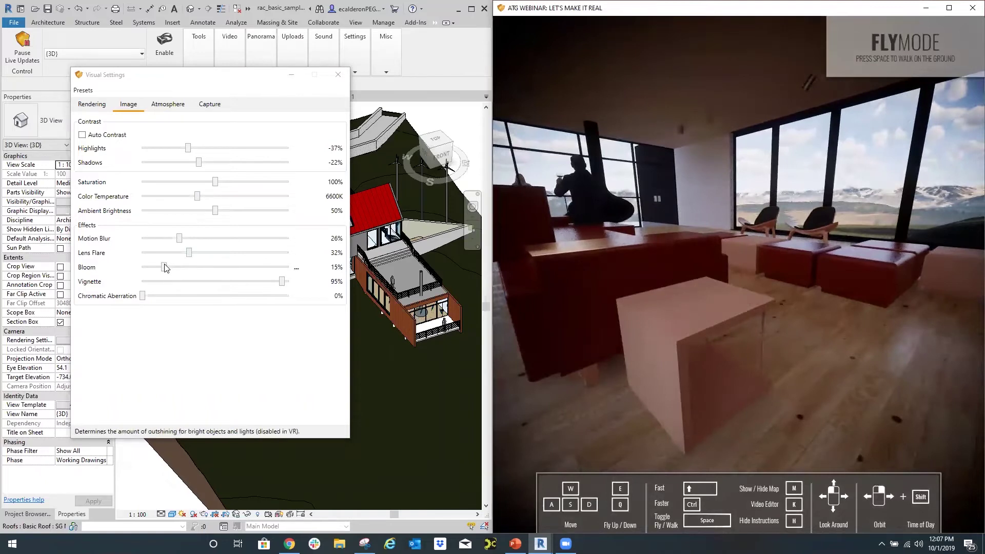
click(205, 282)
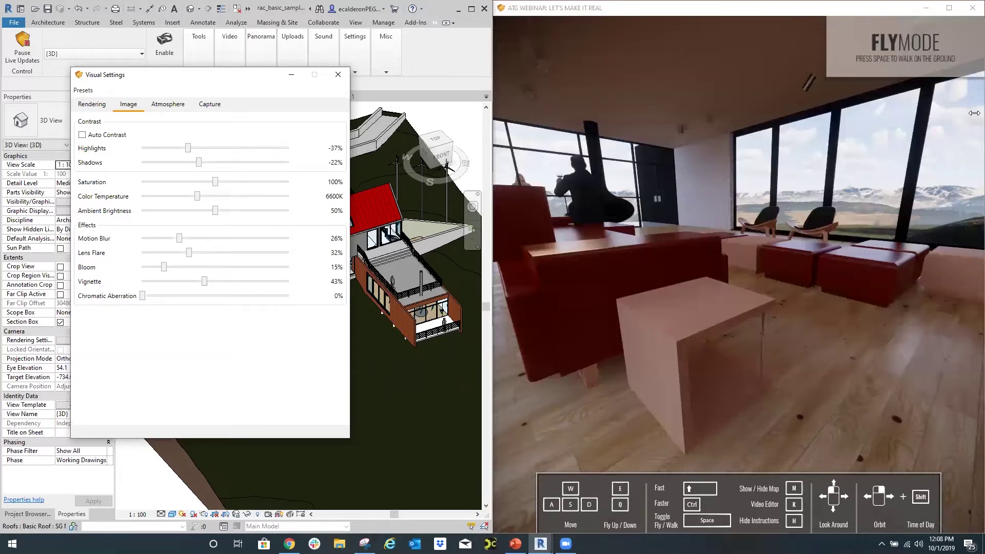
Step: Adjust the time of day in the living-room view and switch the rendering mode to Light View
mouse_move(842, 266)
right_down()
mouse_move(830, 265)
mouse_move(845, 261)
right_up()
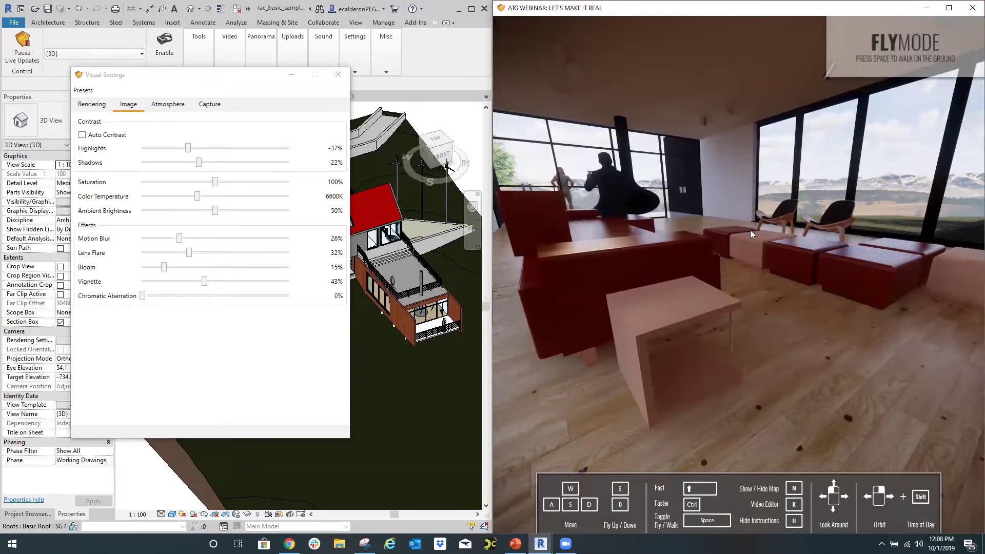
shift+right_drag(752, 240, 841, 247)
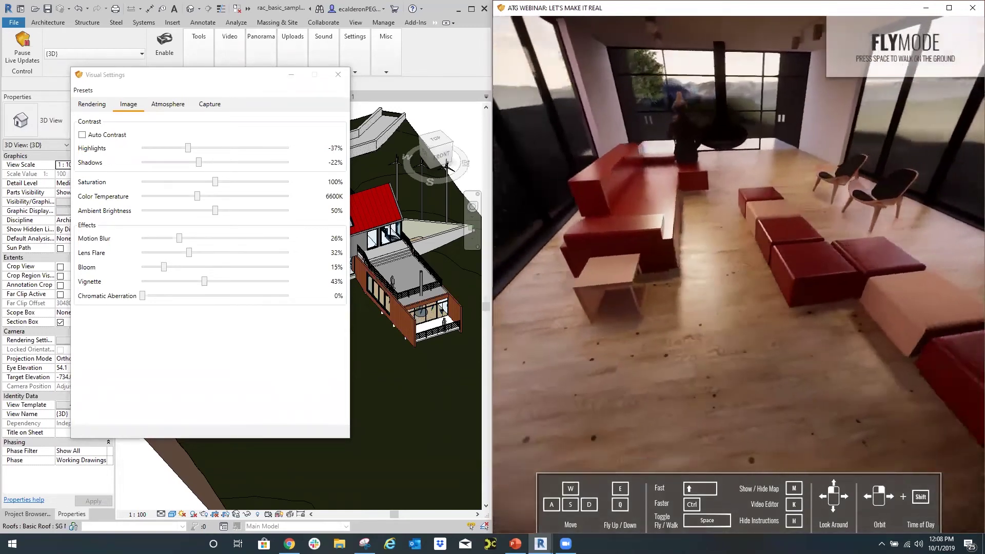
right_drag(862, 231, 845, 230)
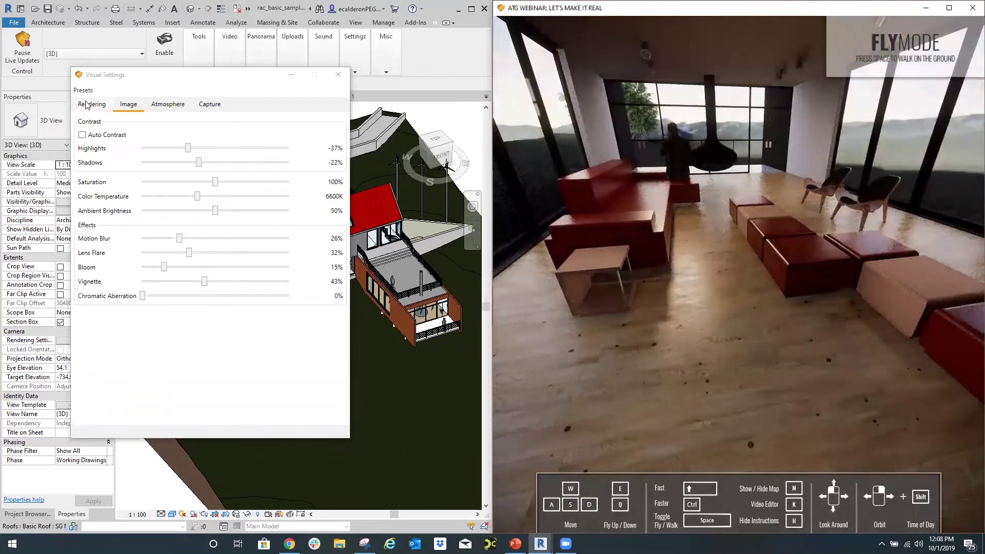
click(89, 104)
click(171, 151)
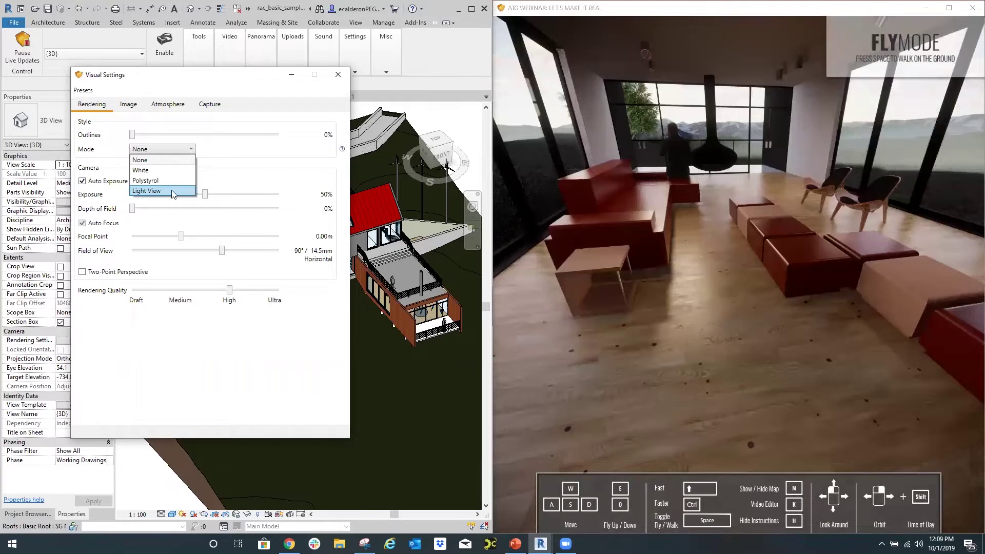
click(172, 190)
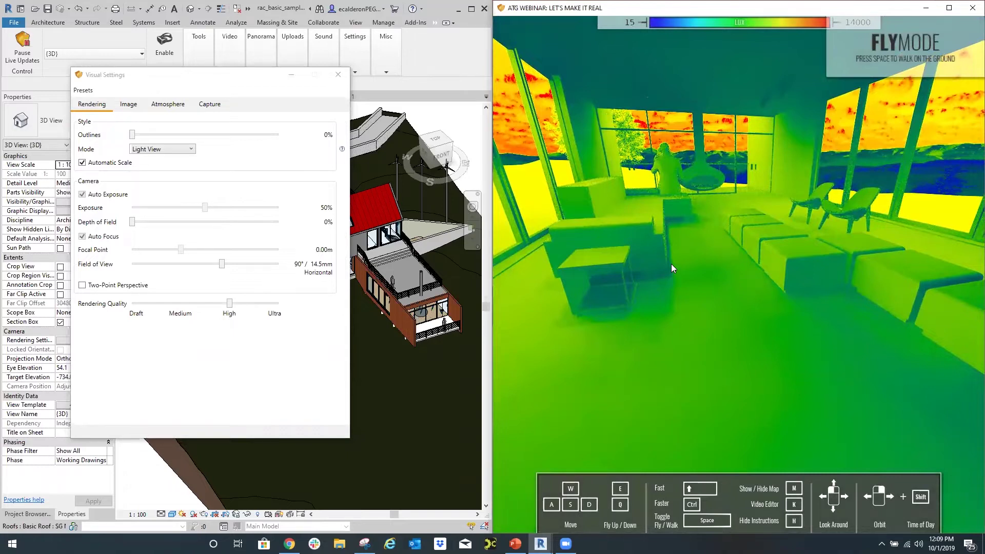
Step: Compare the living room's light levels at night and in daylight, and return the rendering mode to None
shift+right_drag(694, 317, 691, 336)
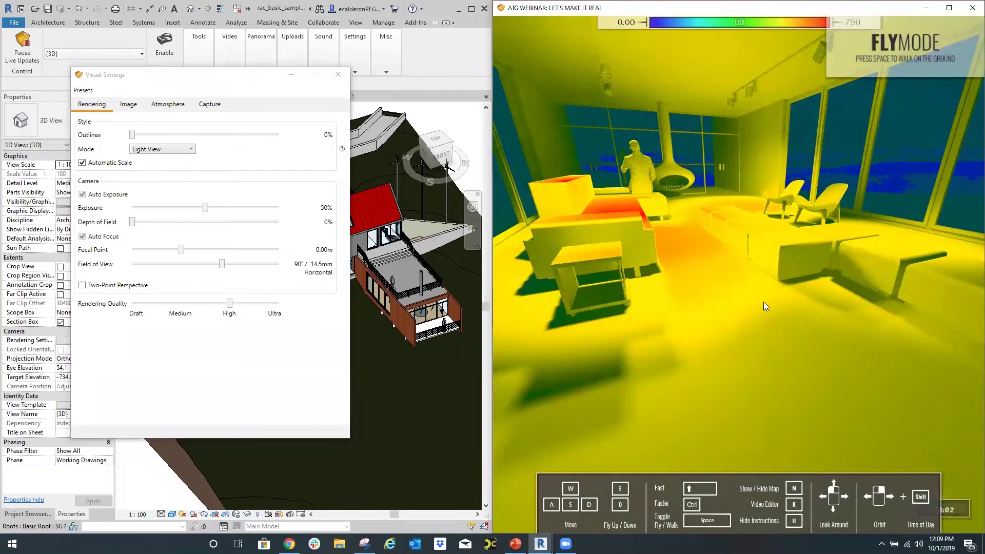
shift+right_drag(798, 297, 124, 119)
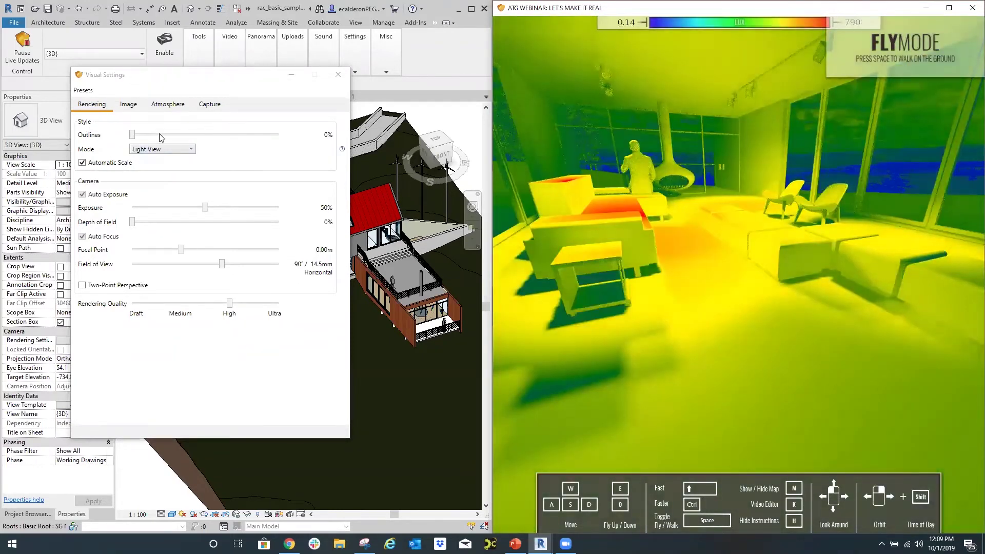
click(183, 147)
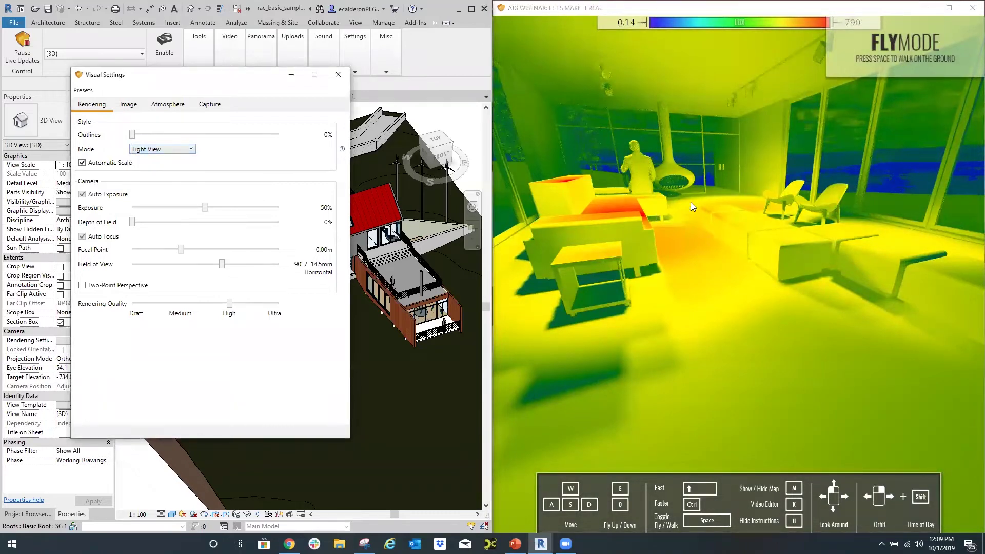
right_drag(793, 268, 889, 258)
shift+right_drag(781, 252, 716, 251)
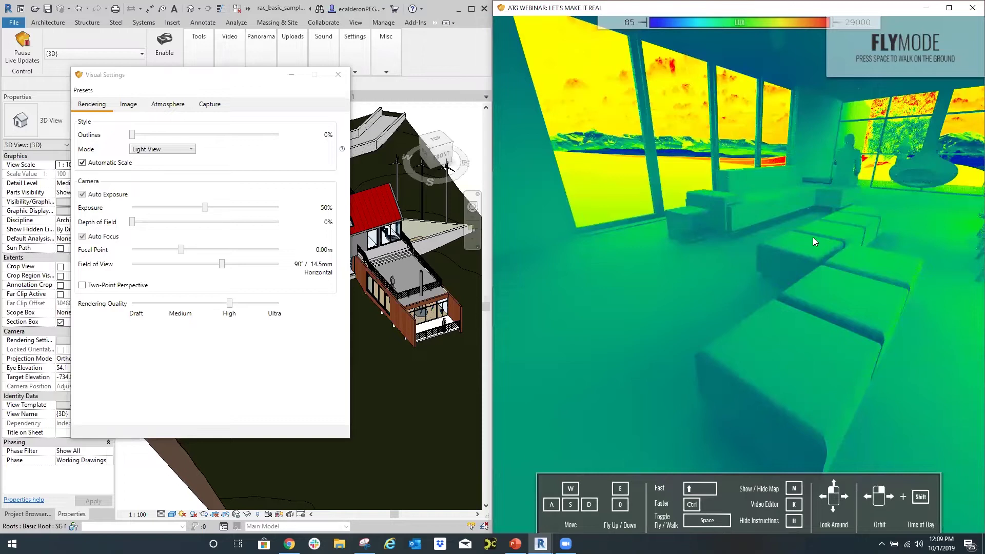
click(162, 149)
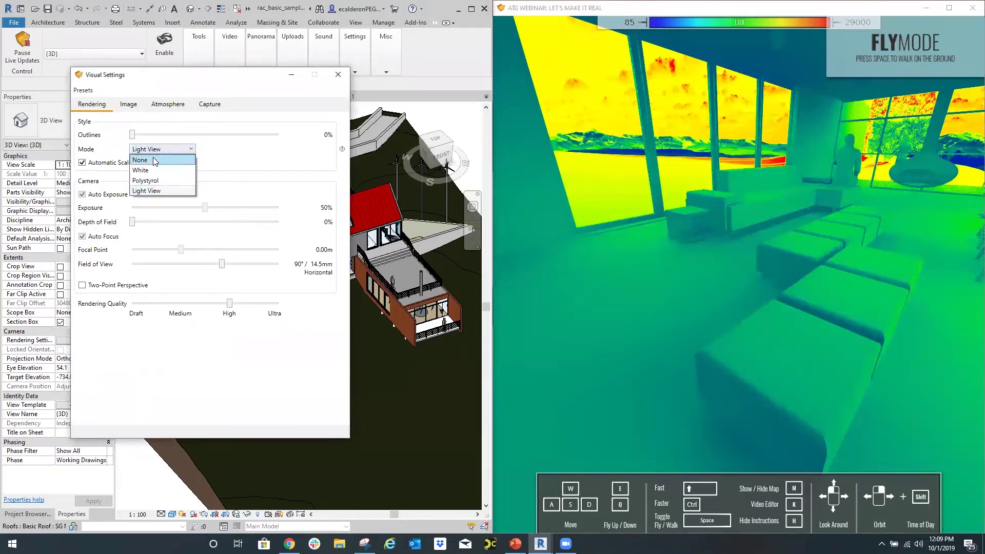
click(153, 159)
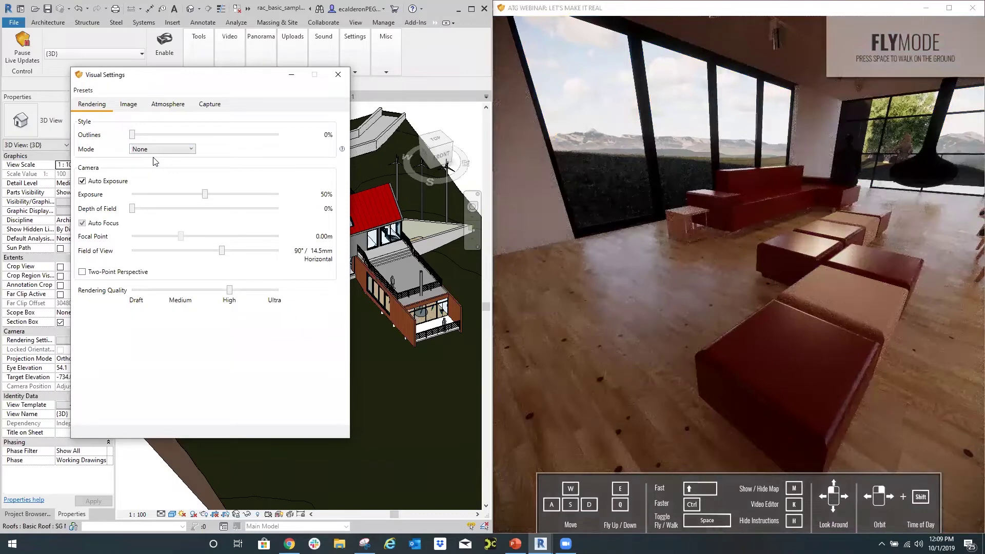
Step: Examine the realistic living-room render from the far end and from a raised viewpoint above the seating
click(539, 222)
key(s)
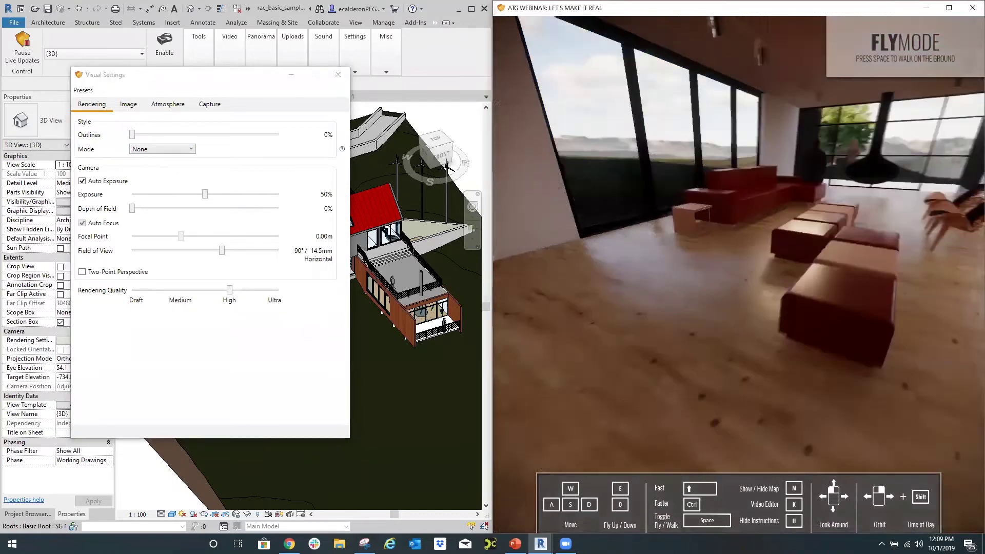
drag(538, 222, 554, 226)
right_drag(666, 216, 711, 195)
key(e)
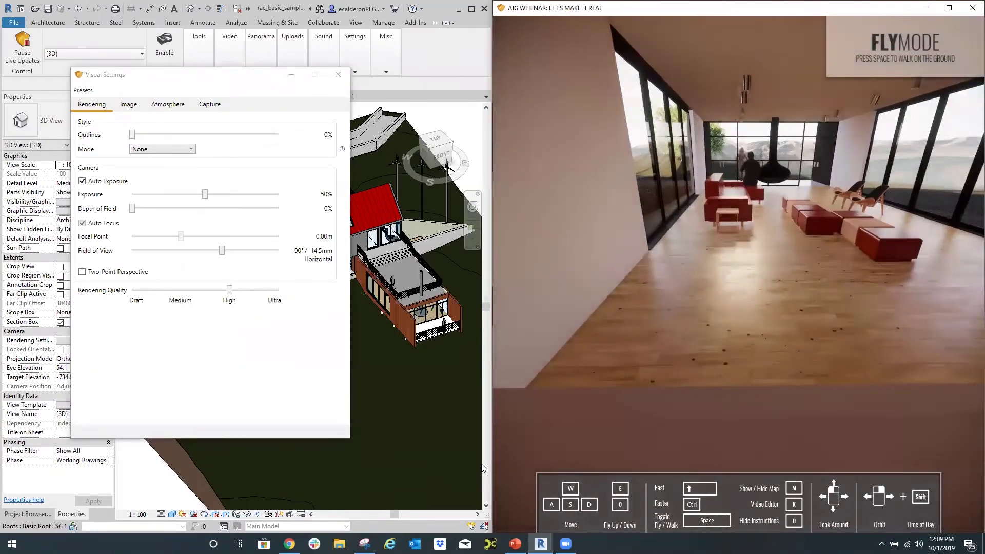
key(w)
key(w)
key(e)
key(d)
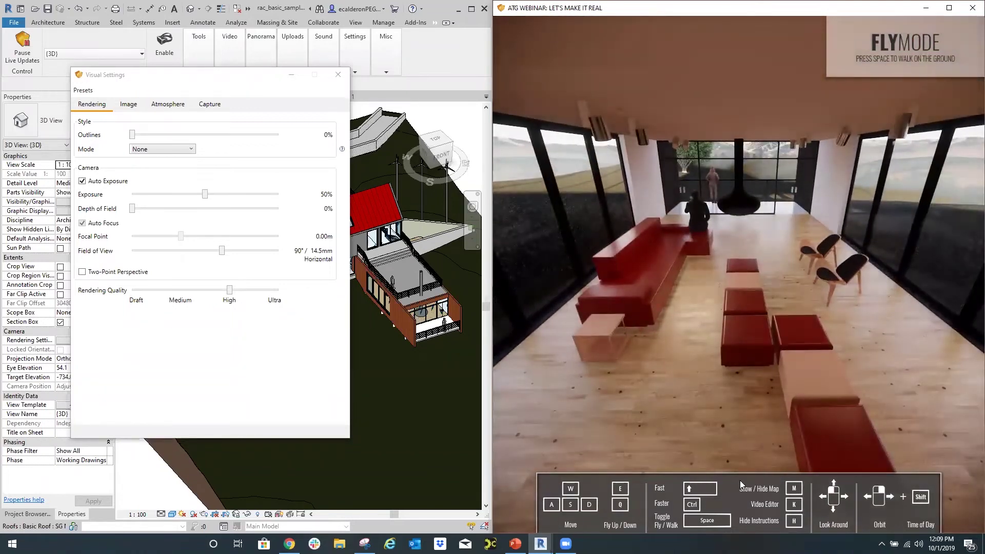
Step: Move the Visual Settings window aside and open the Level 1 floor plan from the project's views
right_drag(750, 346, 796, 345)
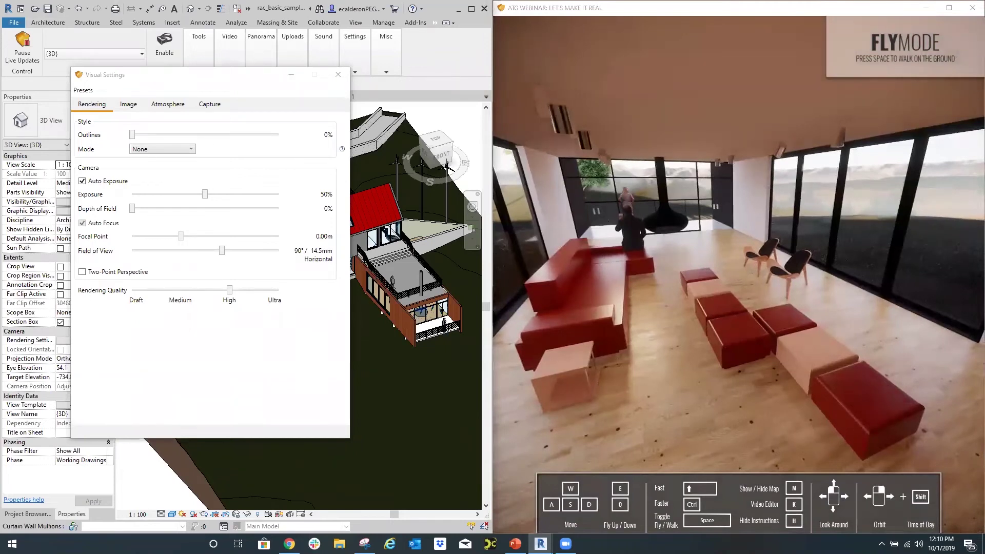
drag(205, 75, 474, 67)
click(28, 514)
double_click(45, 126)
click(575, 184)
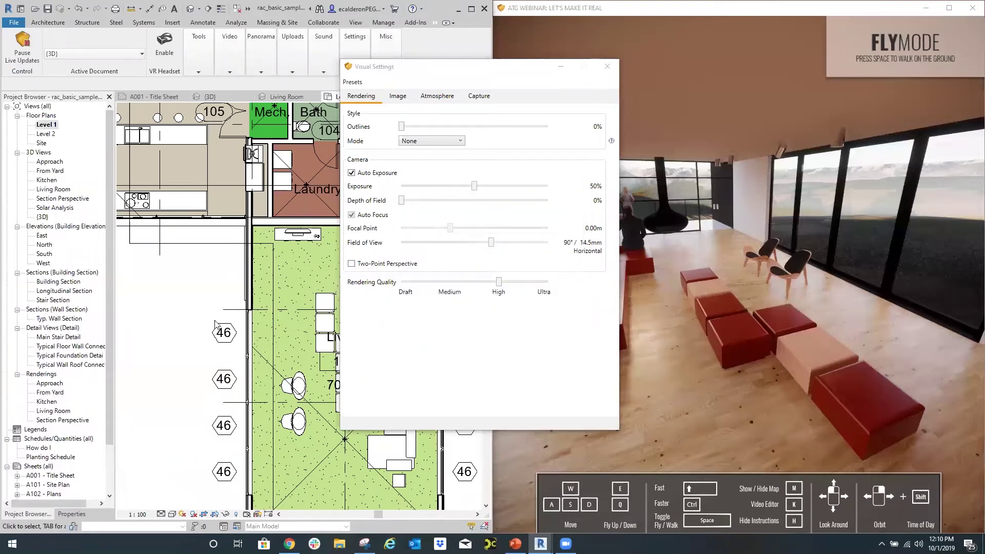
Step: Change the living-room render to night from a lower viewpoint and clear the Visual Settings window off the floor plan
click(633, 306)
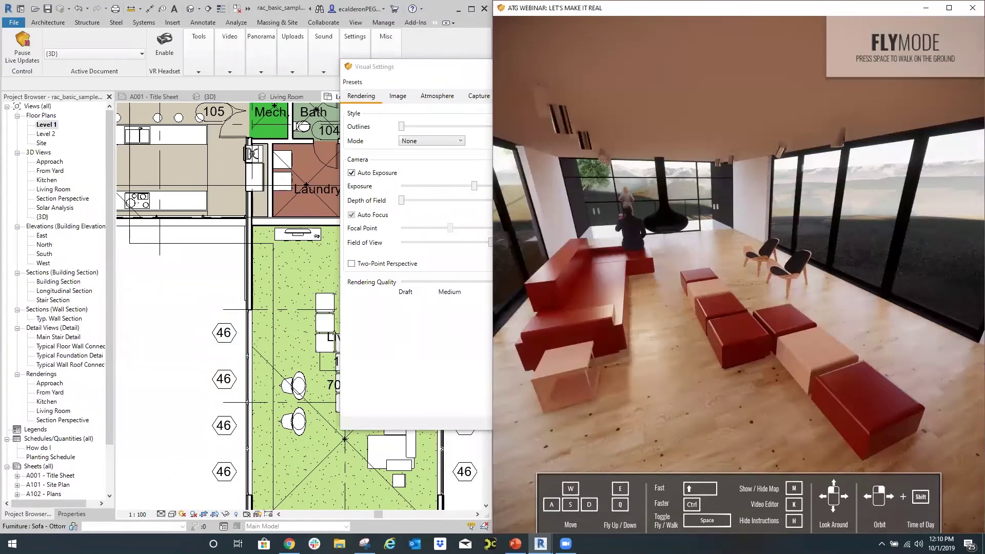
right_drag(585, 381, 660, 381)
right_drag(645, 348, 675, 326)
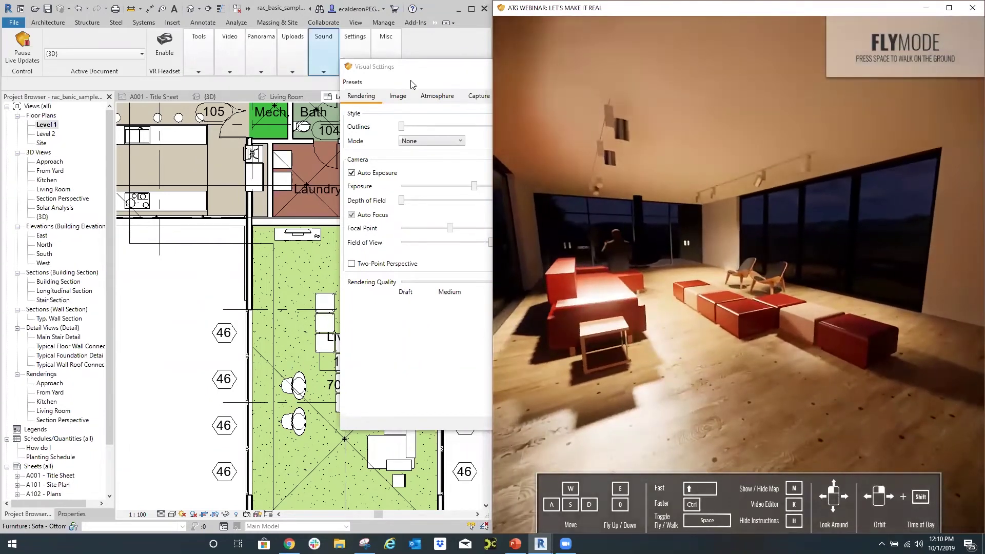
drag(368, 66, 77, 69)
click(563, 221)
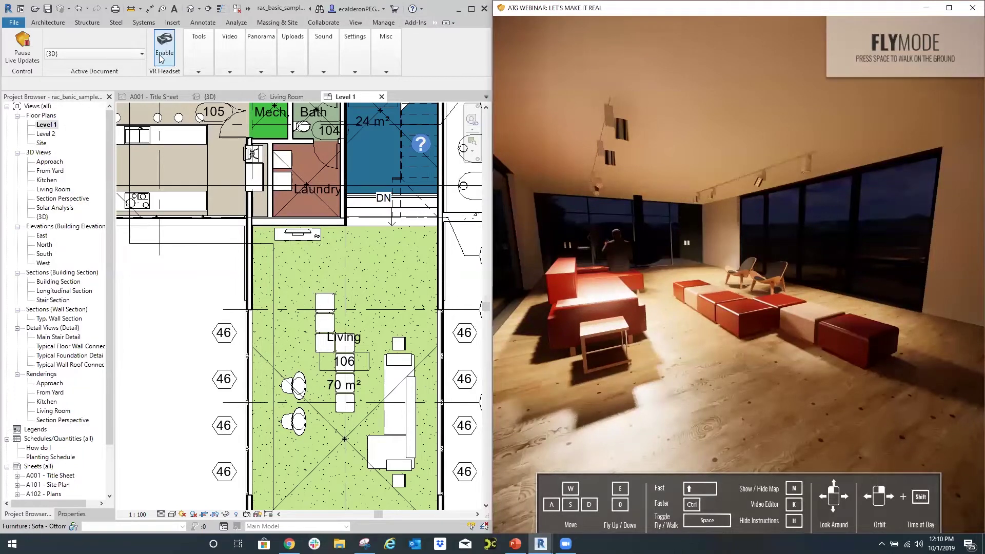
Step: Open the Enscape Asset Library and place its window over the Level 1 plan
click(193, 56)
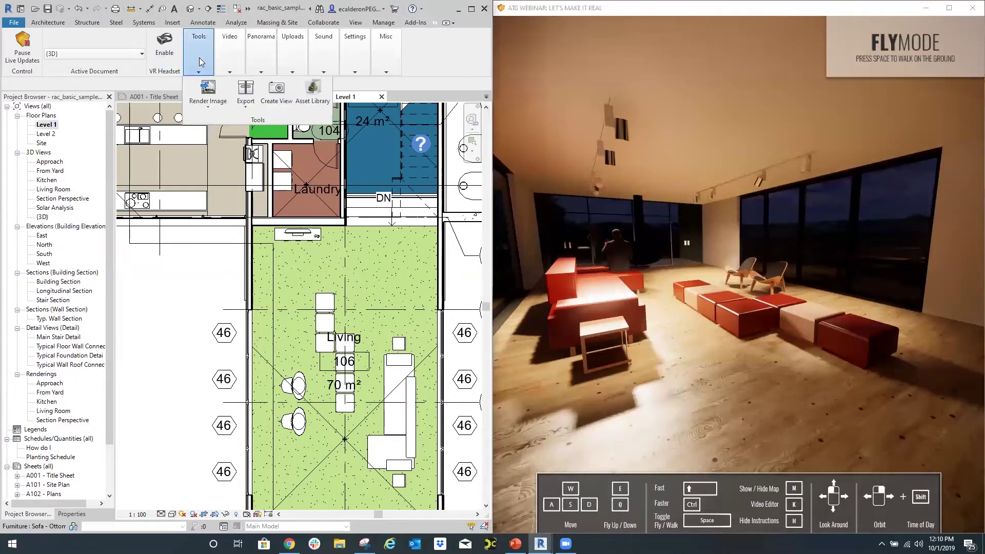
click(324, 97)
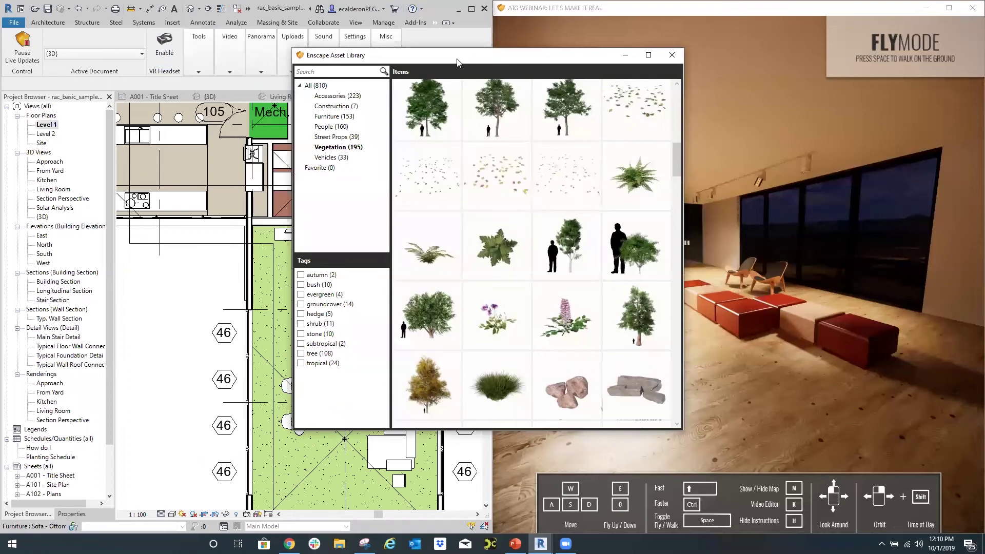
drag(457, 62, 242, 66)
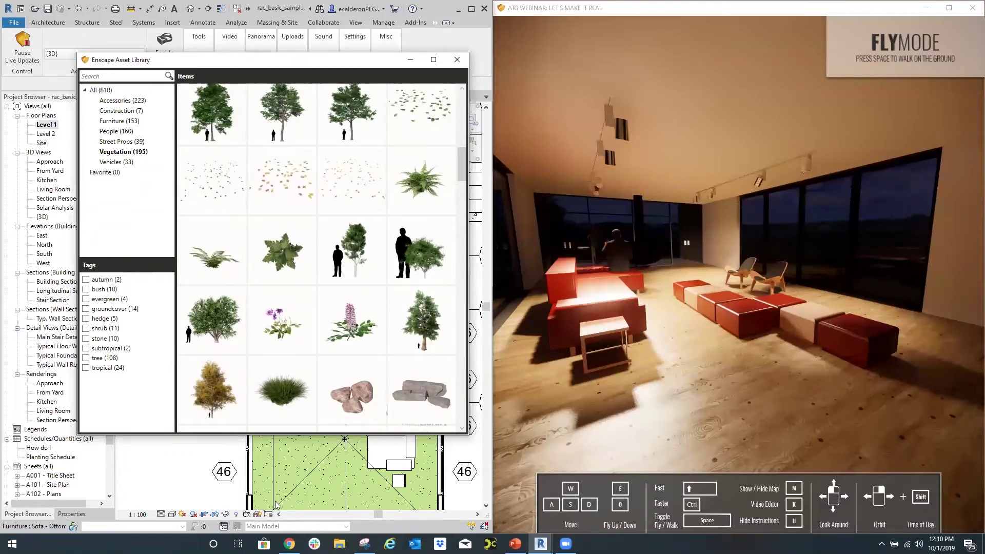
Step: Uncover the Level 1 plan and move the ottoman nearest the laundry out of the row, beside the next ottoman
click(249, 471)
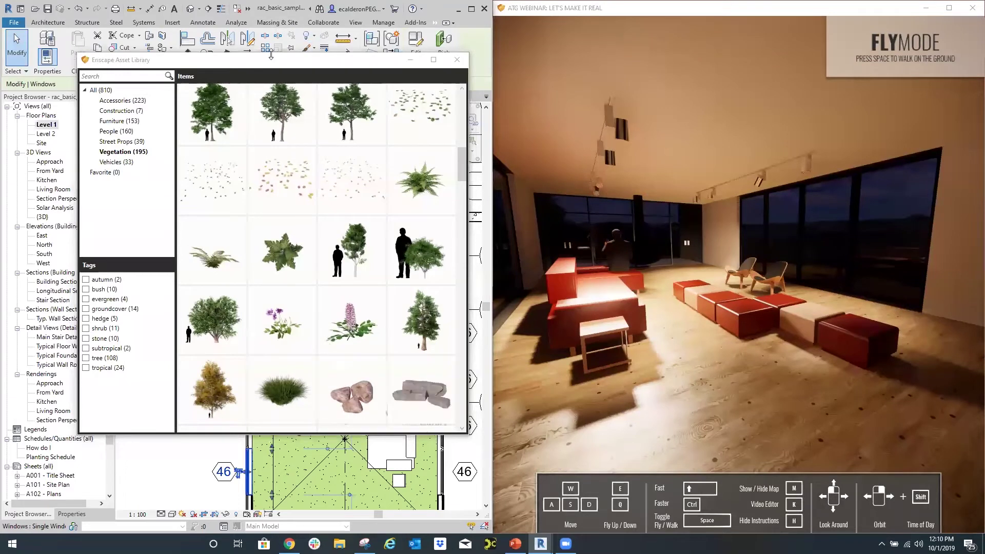
drag(271, 55, 223, 366)
click(332, 304)
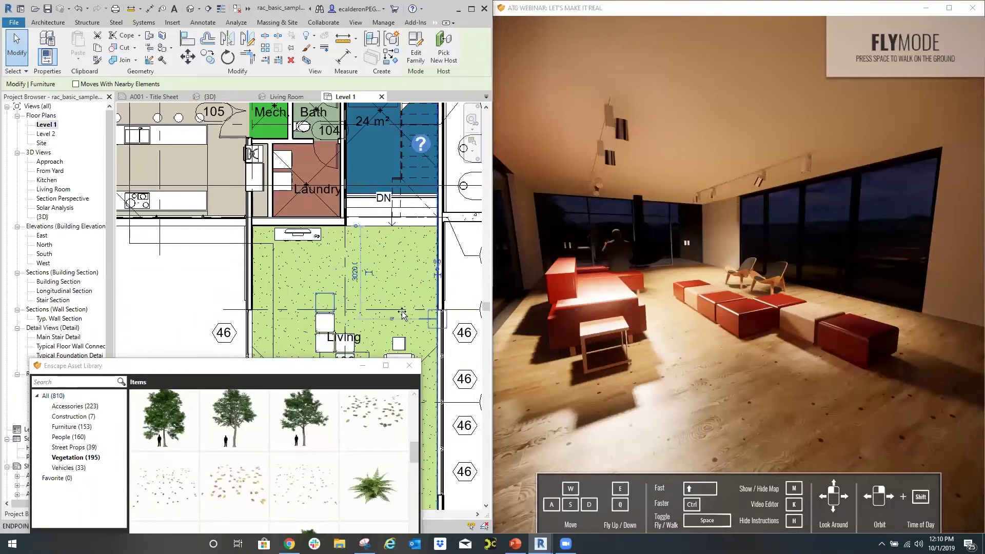
drag(326, 304, 302, 327)
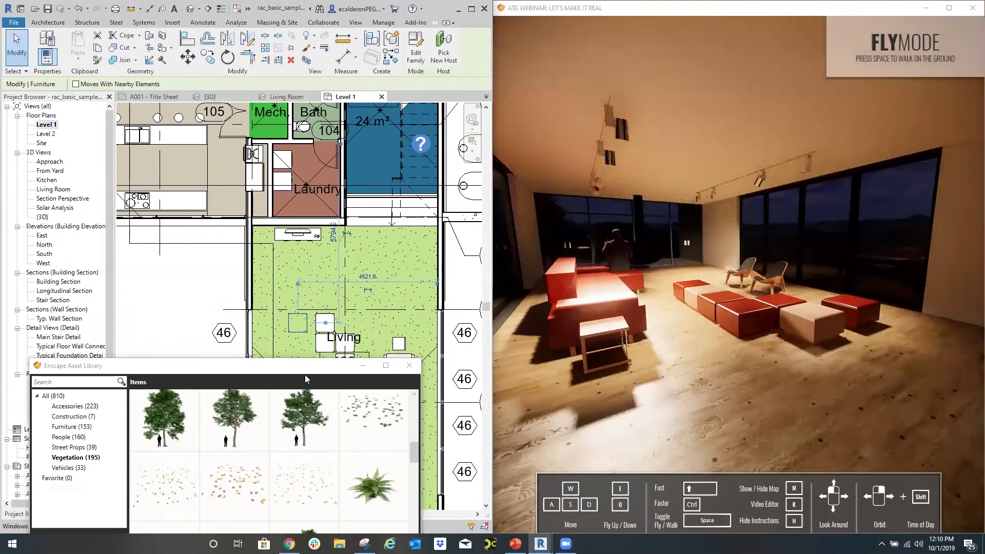
Step: Browse the Accessories category of the asset library
drag(306, 372, 318, 210)
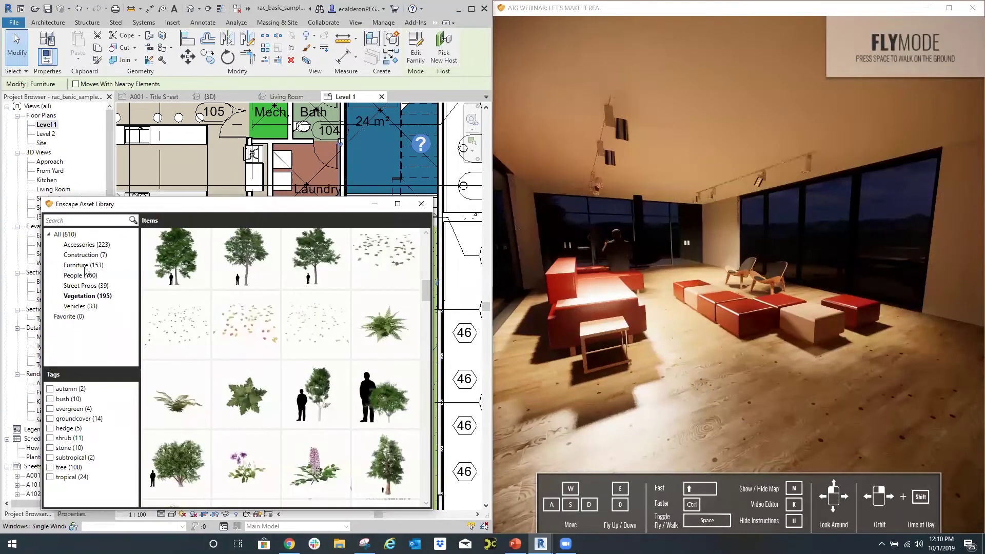
click(82, 247)
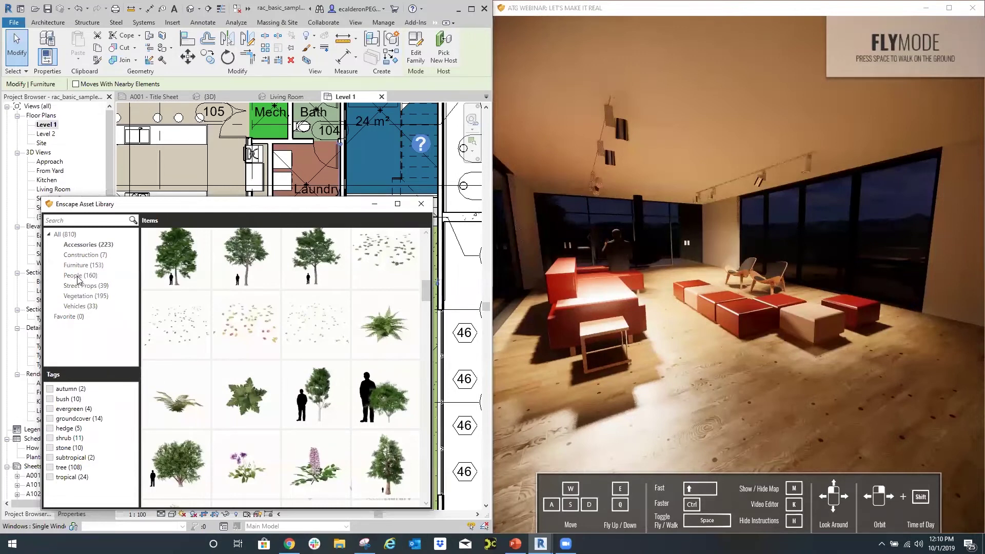
mouse_move(247, 273)
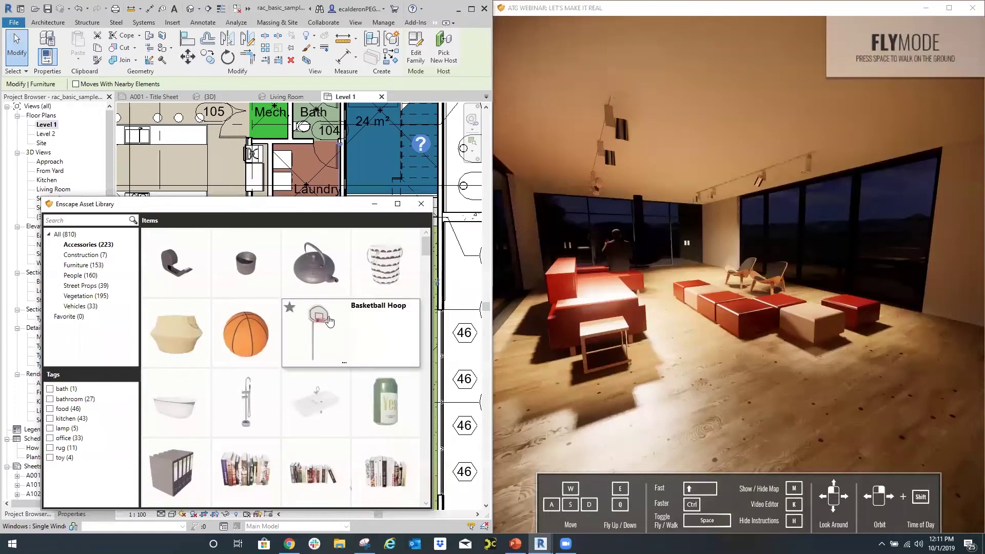
scroll(335, 332, down, 6)
Step: Choose a standing woman from the People assets and place her in the open area of the Level 1 living room
click(88, 279)
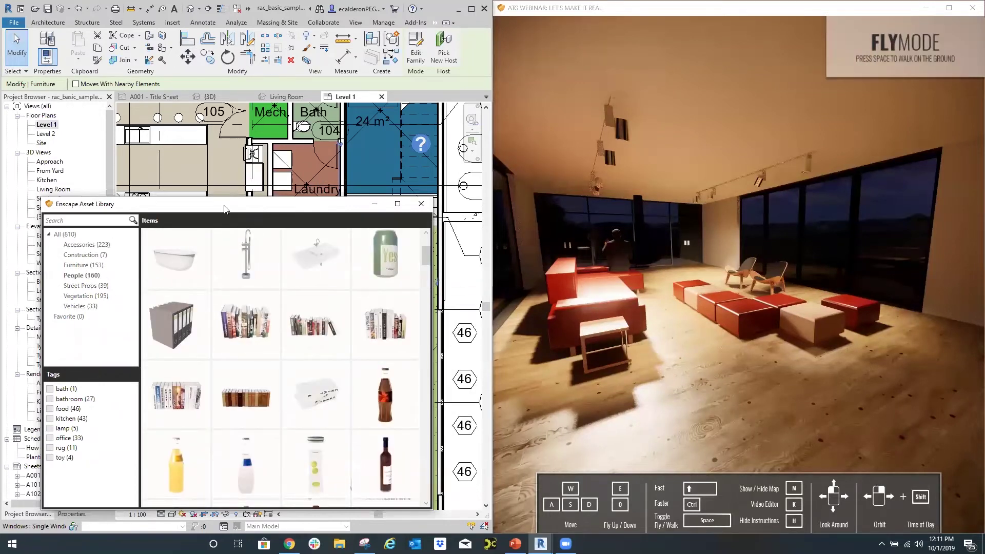
mouse_move(159, 261)
mouse_move(320, 291)
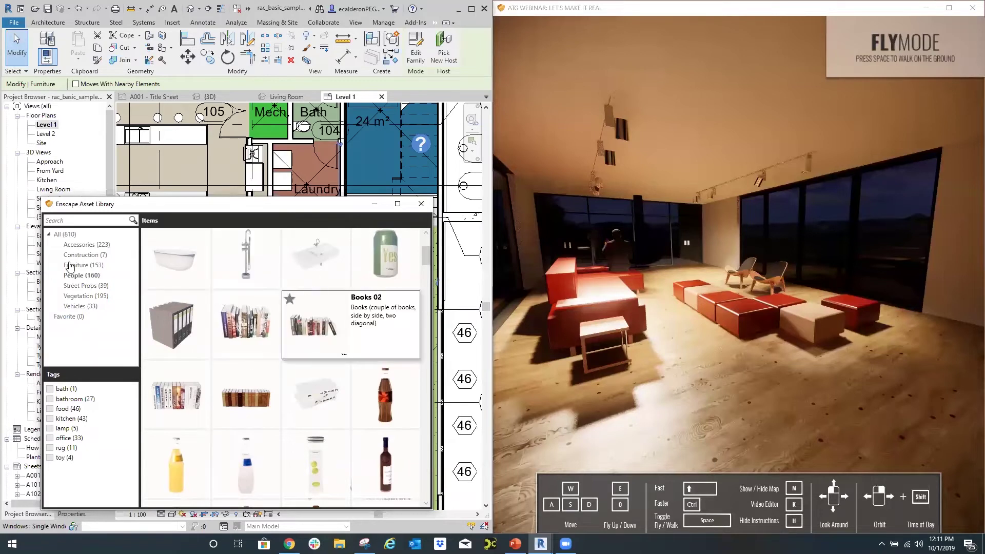
click(81, 276)
scroll(257, 343, down, 2)
mouse_move(259, 345)
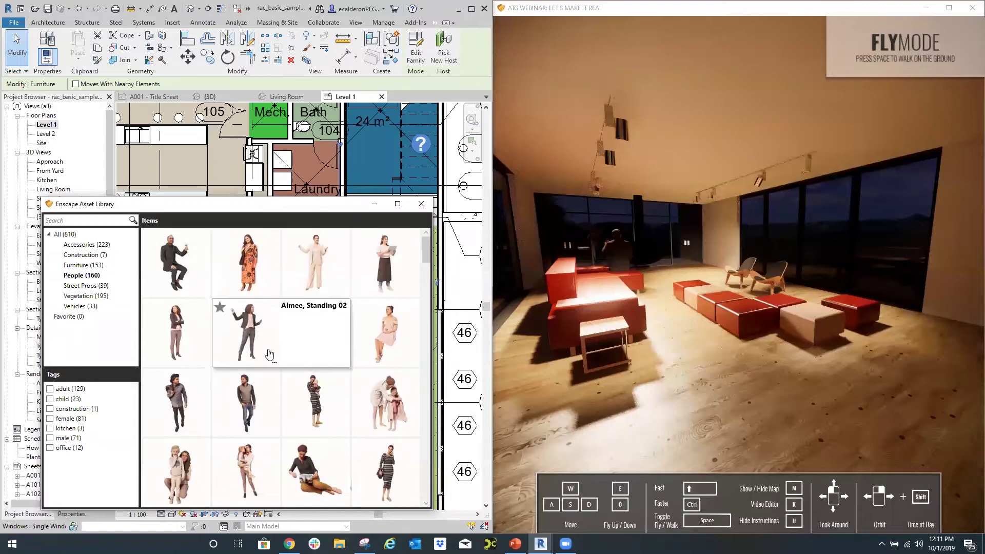
click(272, 314)
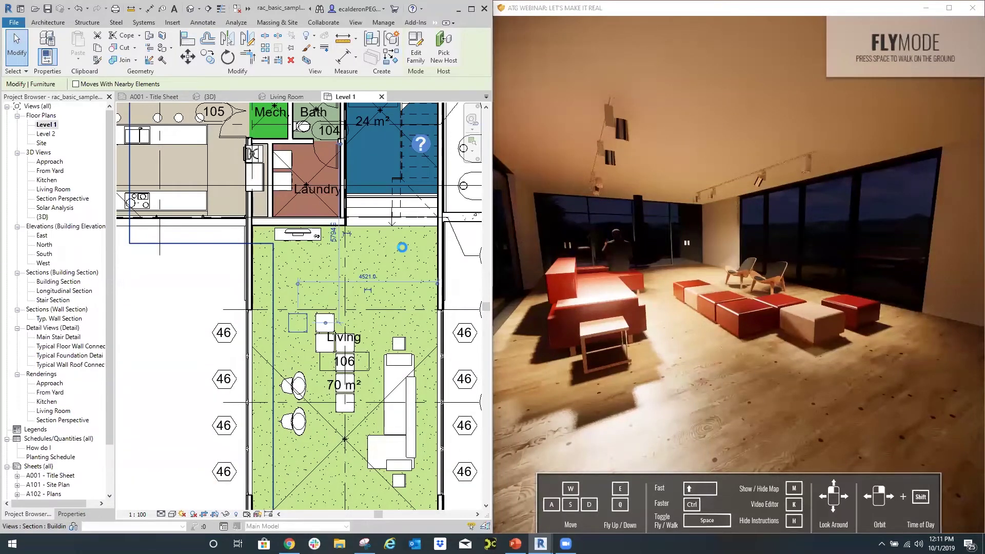
click(382, 270)
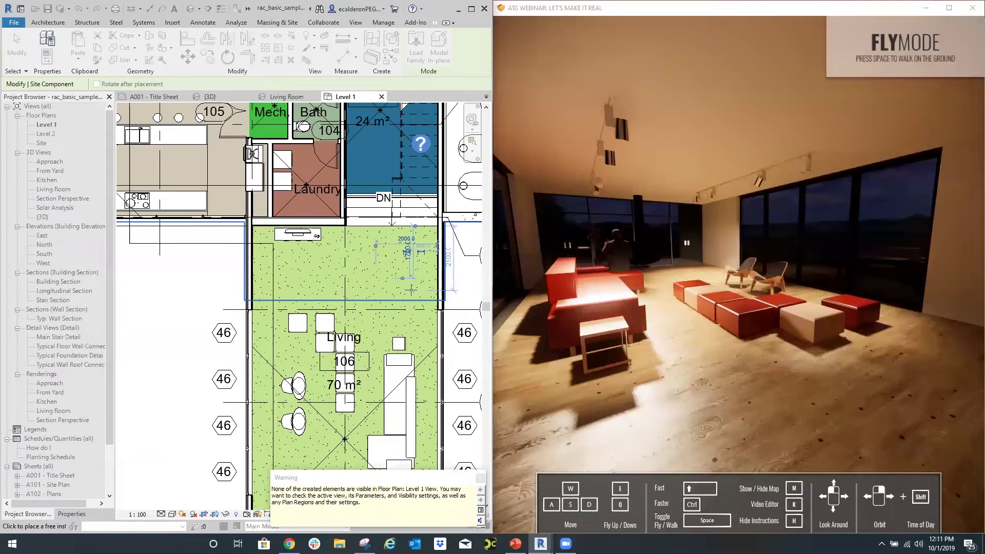
Step: Check the living-room render from farther back and try to place another person from the Asset Library
scroll(393, 304, down, 1)
scroll(549, 319, down, 3)
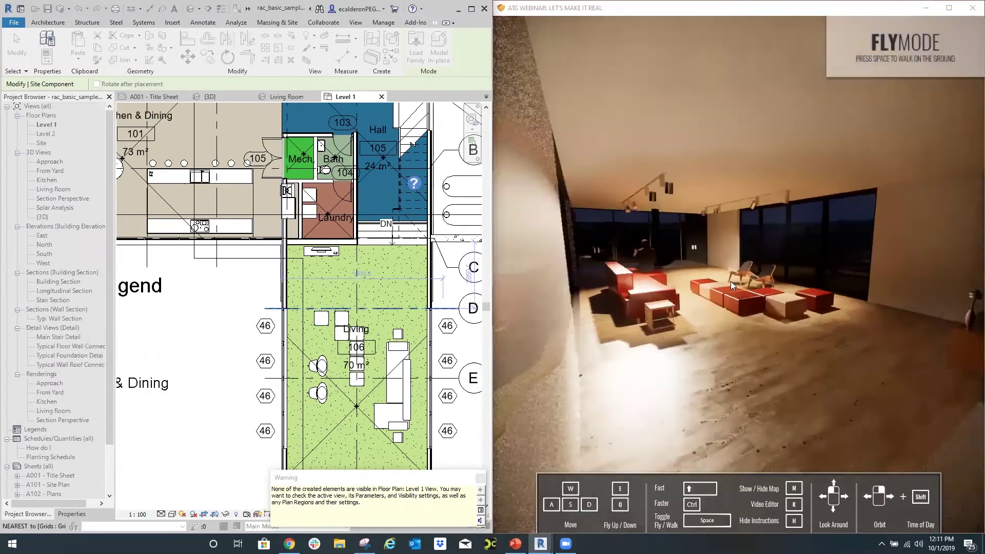
drag(737, 282, 754, 284)
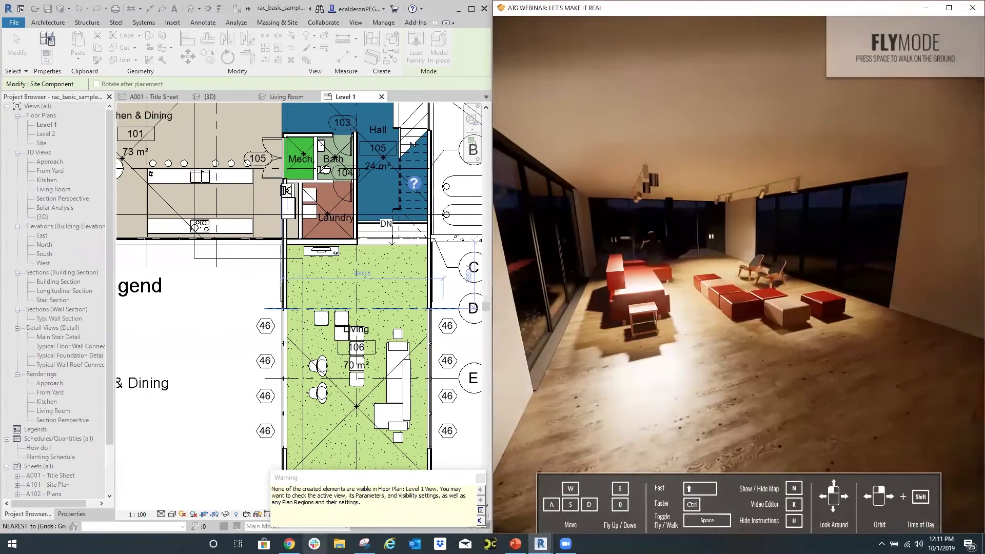
mouse_move(540, 544)
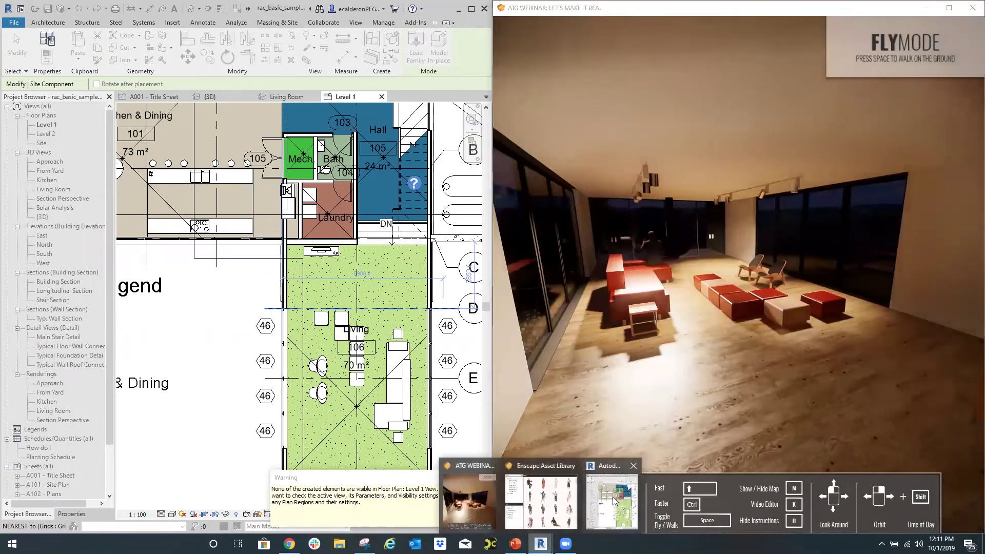
click(547, 499)
right_click(272, 291)
click(313, 309)
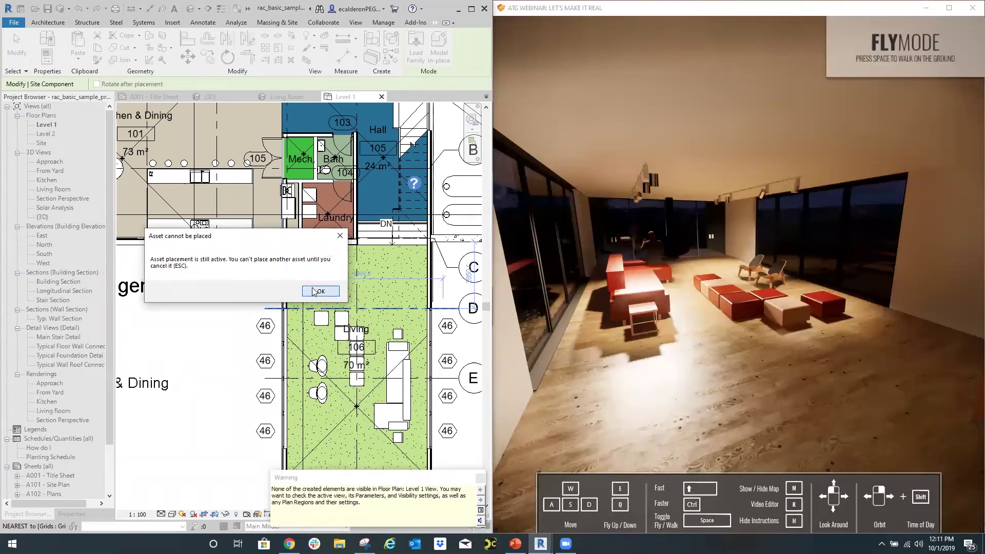
click(318, 291)
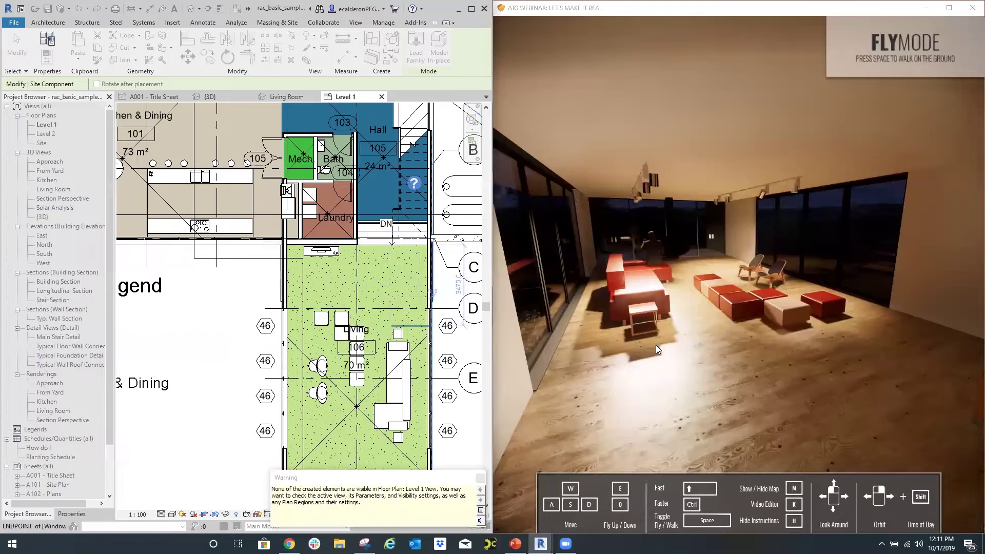
Step: Reposition the render view near the seating and try to place the seated man from the People assets
scroll(689, 357, down, 3)
click(750, 348)
drag(749, 347, 705, 307)
scroll(705, 307, up, 3)
right_drag(823, 289, 823, 279)
click(541, 544)
mouse_move(540, 543)
click(539, 495)
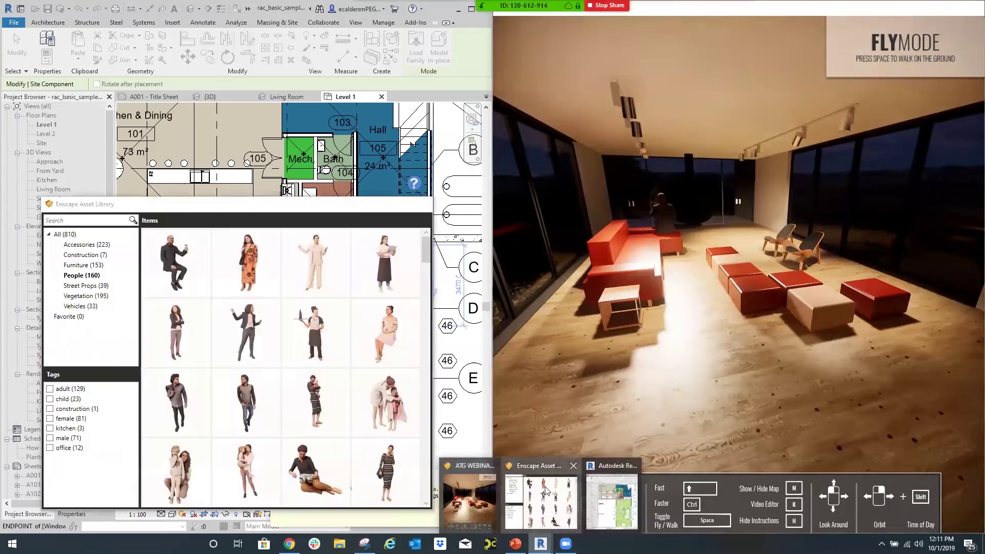
mouse_move(196, 298)
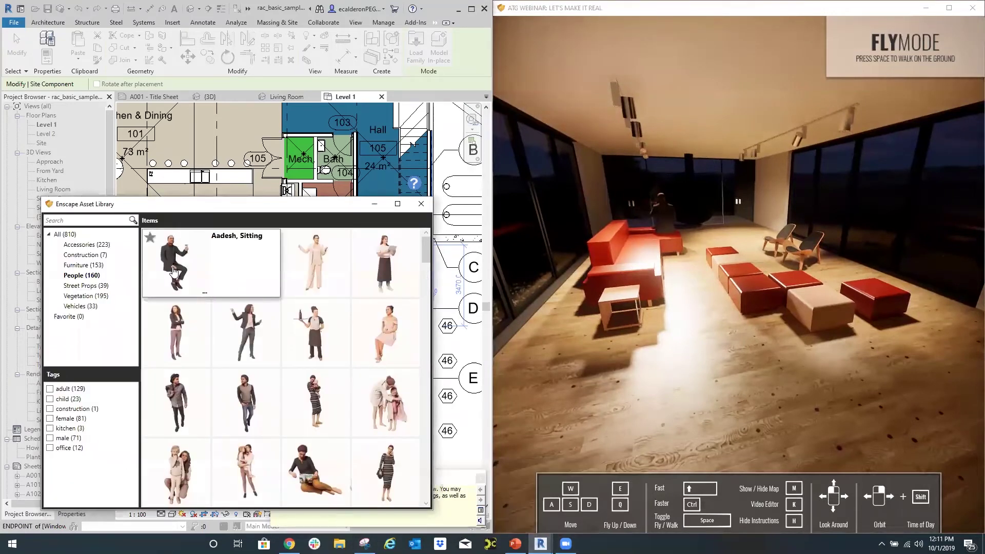
click(204, 292)
click(308, 292)
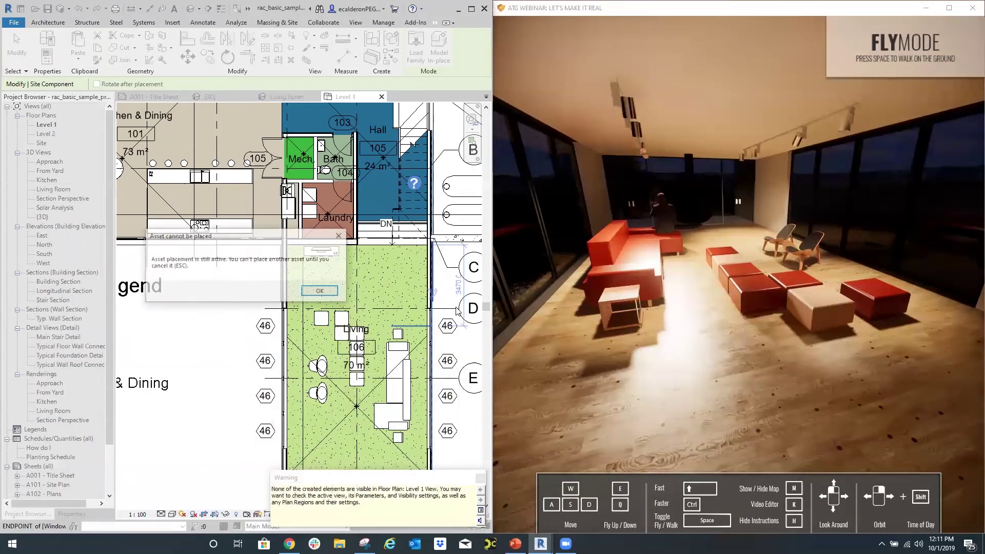
click(319, 291)
Step: End the active asset placement and view the placed people in the living-room render
key(Escape)
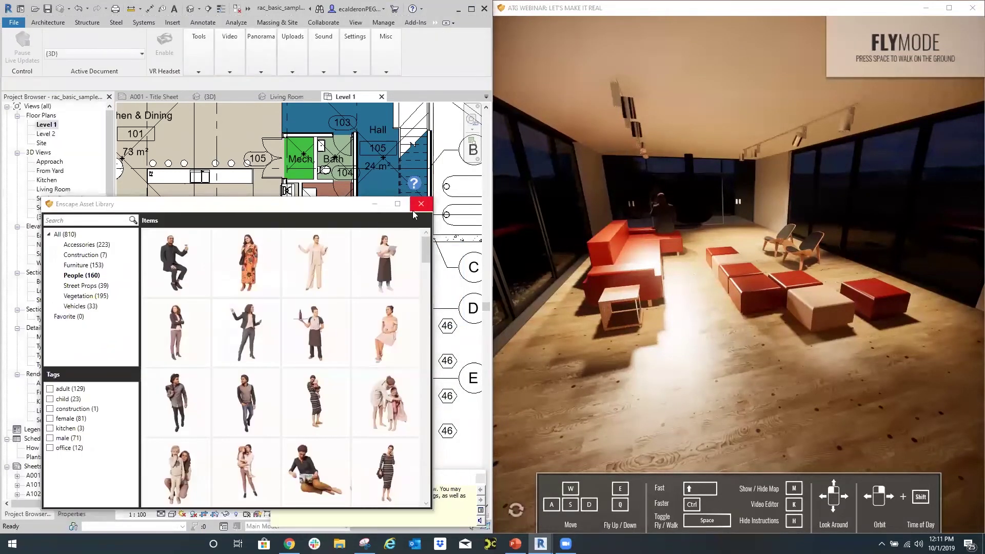
scroll(711, 334, down, 2)
click(711, 334)
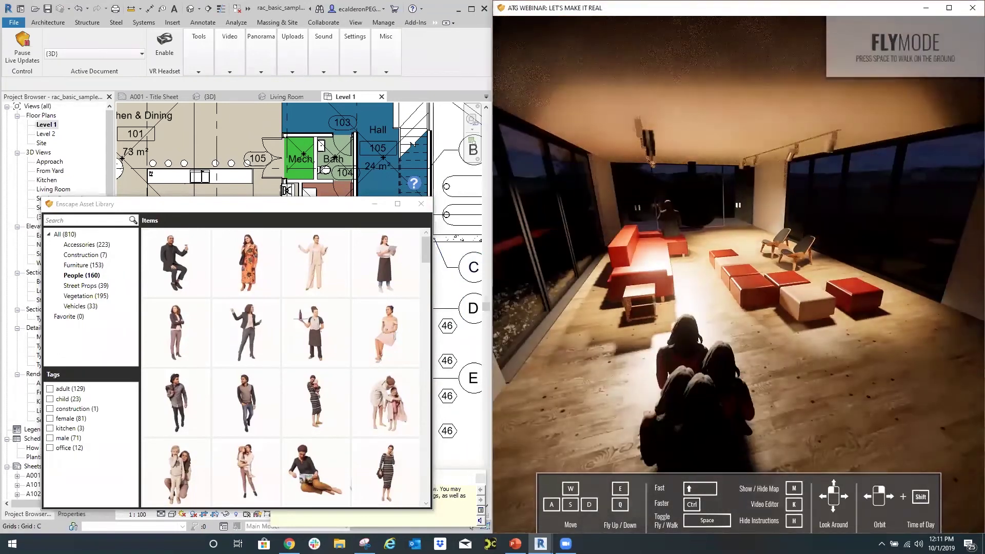
drag(711, 333, 800, 331)
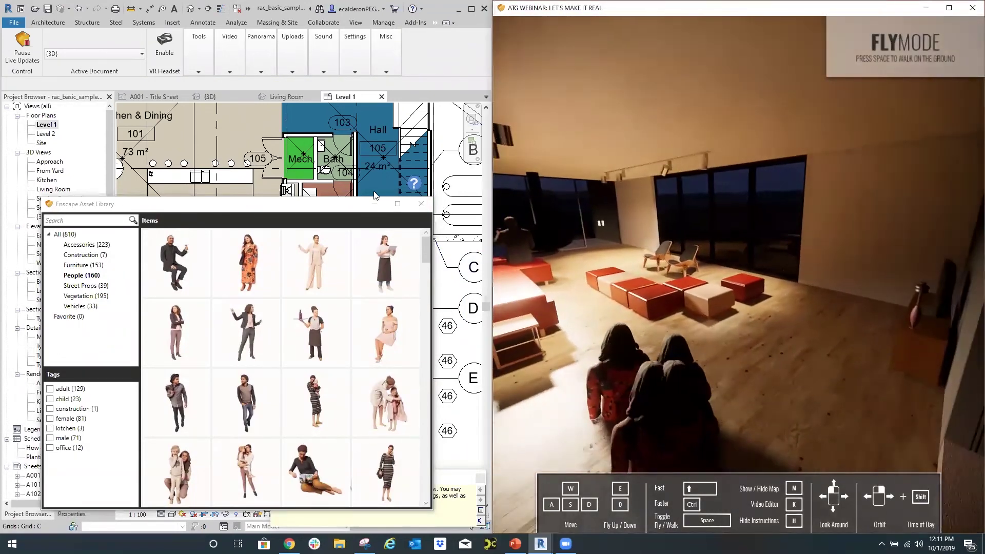
Step: Minimize the Asset Library and open the Living Room 3D view
click(397, 154)
click(369, 225)
click(374, 204)
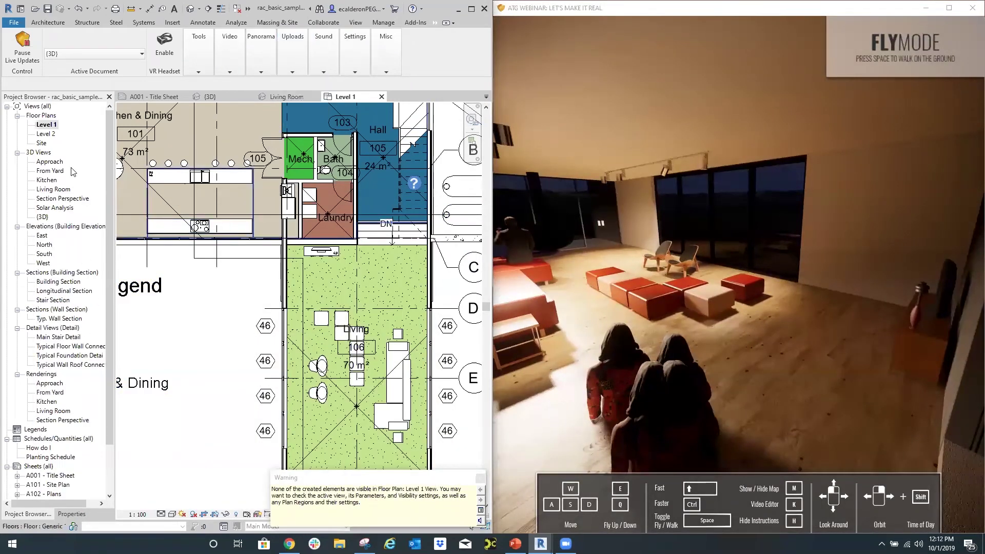
double_click(53, 190)
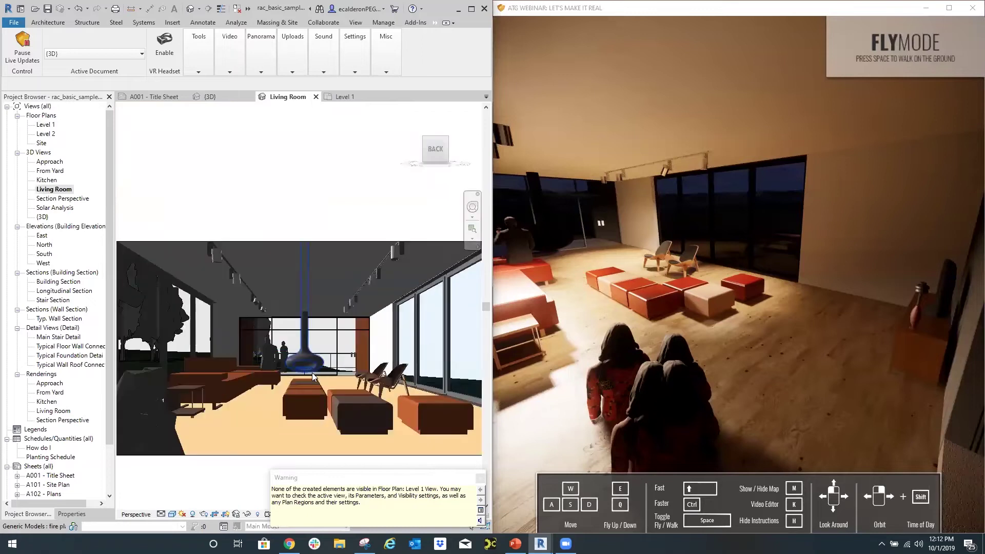
Step: Examine the figures beside the fireplace in the Living Room view and close that view
scroll(316, 373, up, 3)
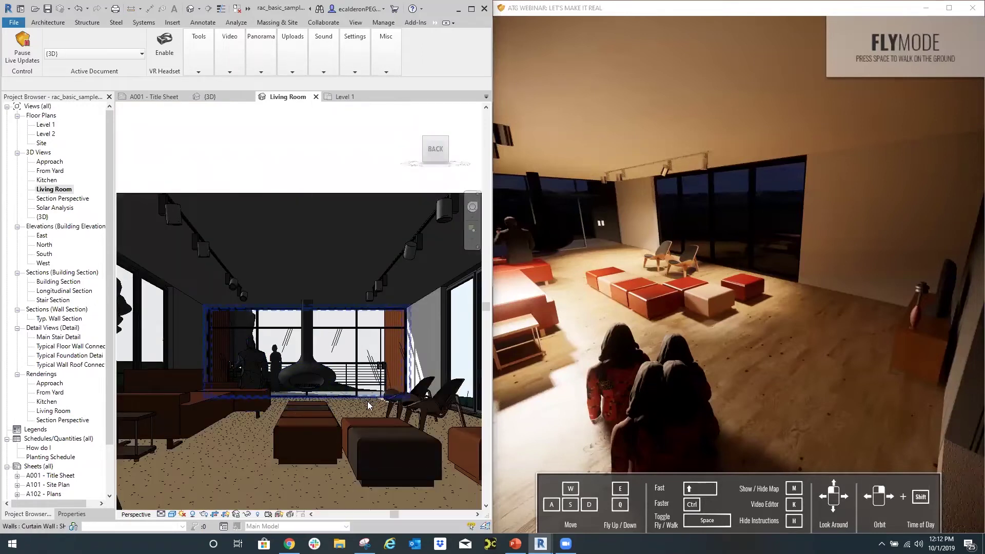
right_click(367, 401)
click(240, 358)
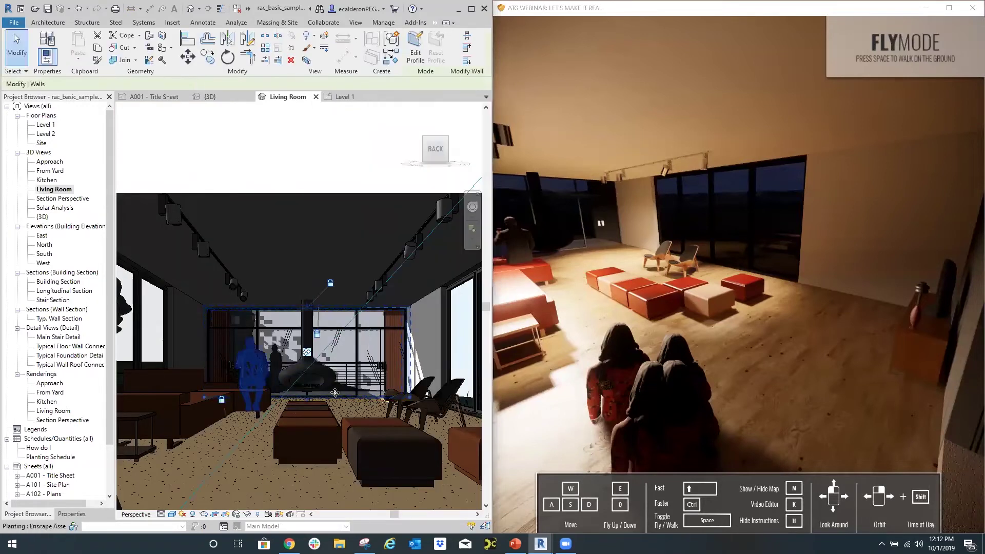
click(316, 96)
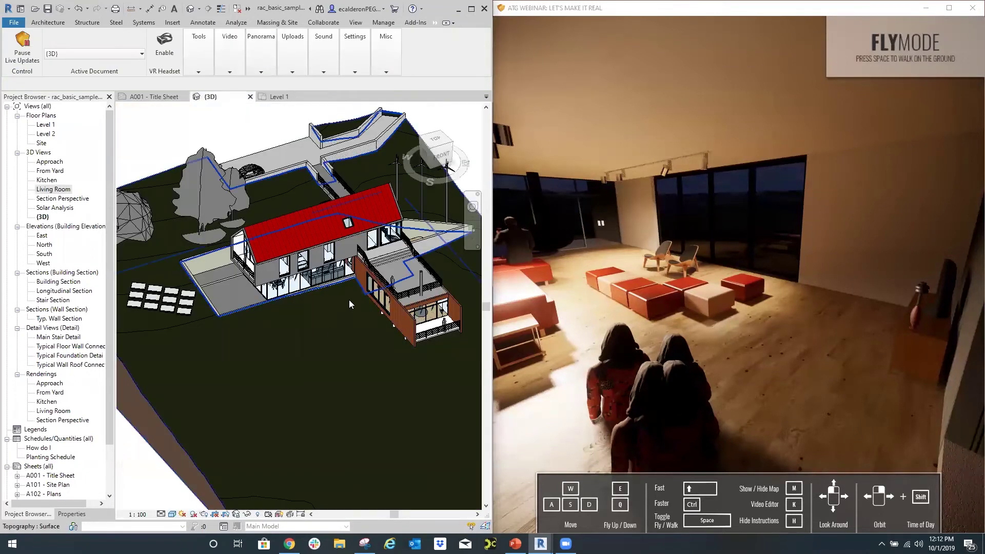
Step: Move one standing woman away from the other figures along the living-room window wall in the {3D} view
scroll(362, 276, up, 6)
click(377, 322)
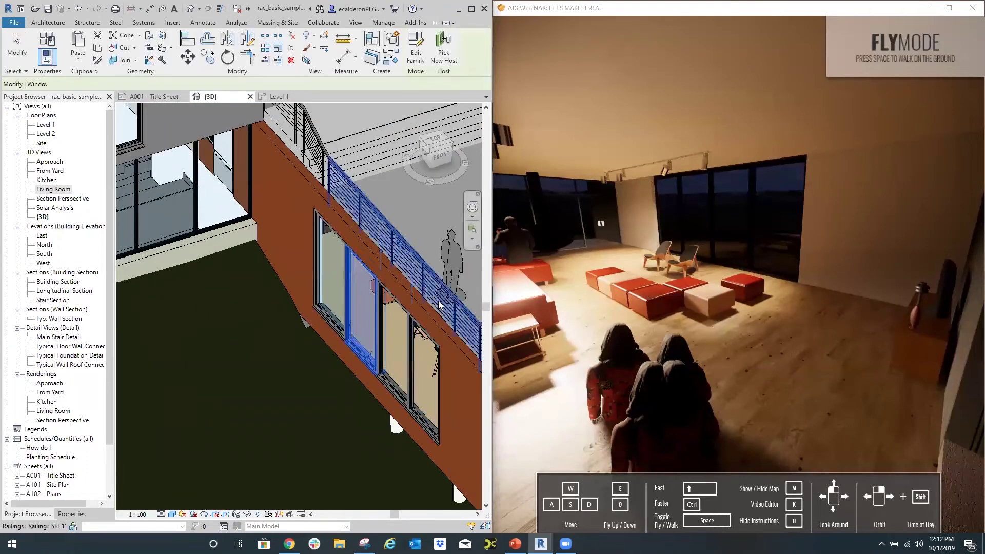
right_click(453, 295)
click(376, 354)
key(Escape)
shift+middle_drag(380, 366, 475, 308)
scroll(372, 322, up, 2)
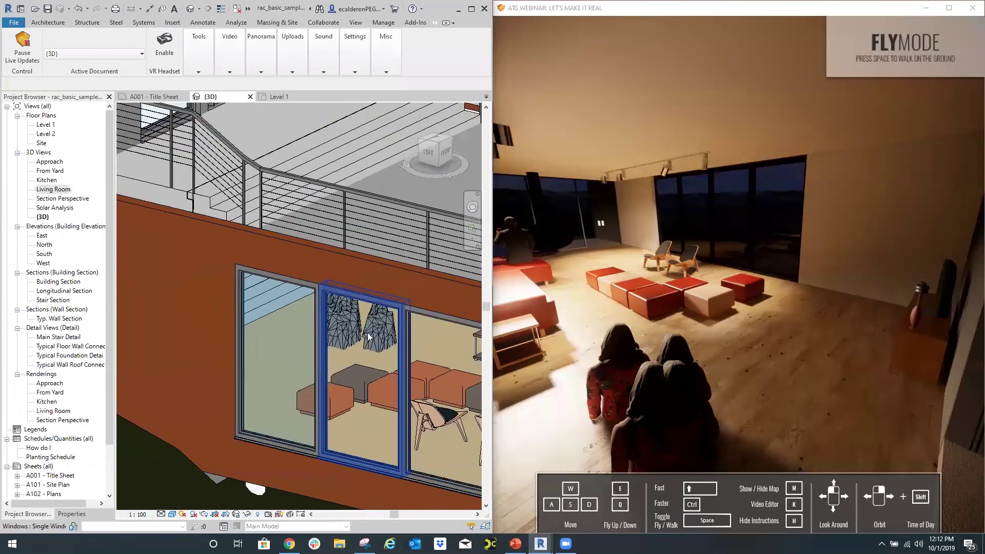
scroll(377, 329, up, 1)
click(383, 337)
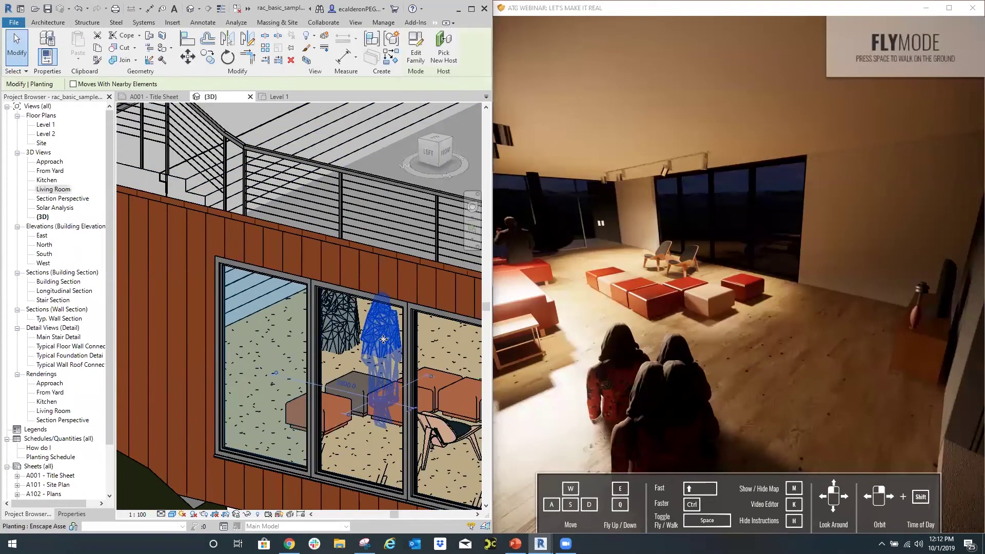
drag(383, 338, 253, 343)
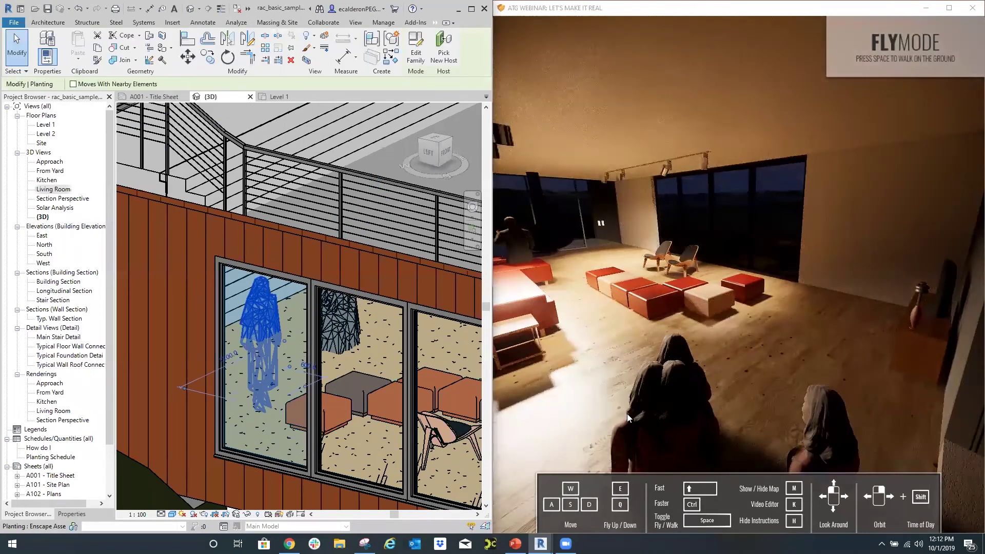
scroll(317, 318, down, 2)
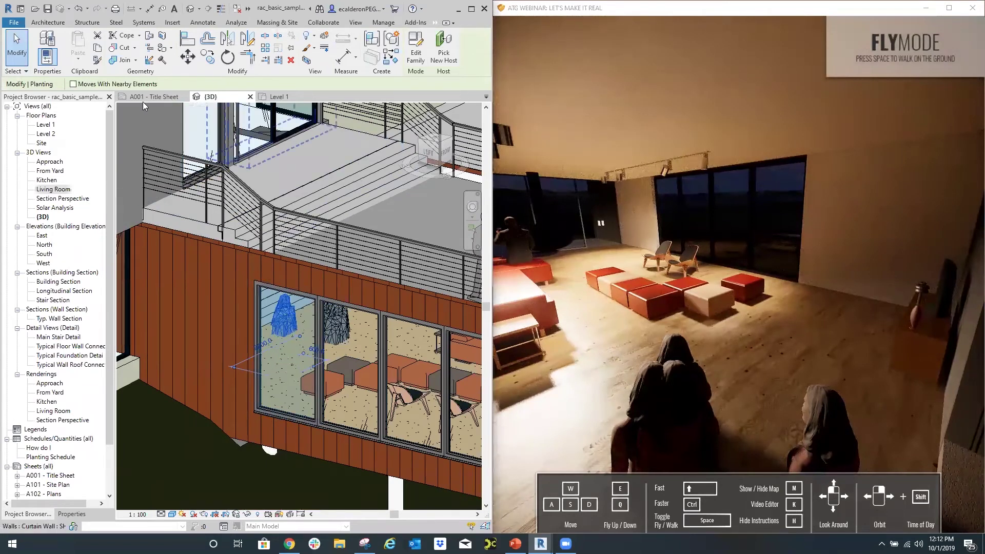
Step: Create a section across the full width of the Living room on the Level 1 plan, just beside the seating
click(281, 96)
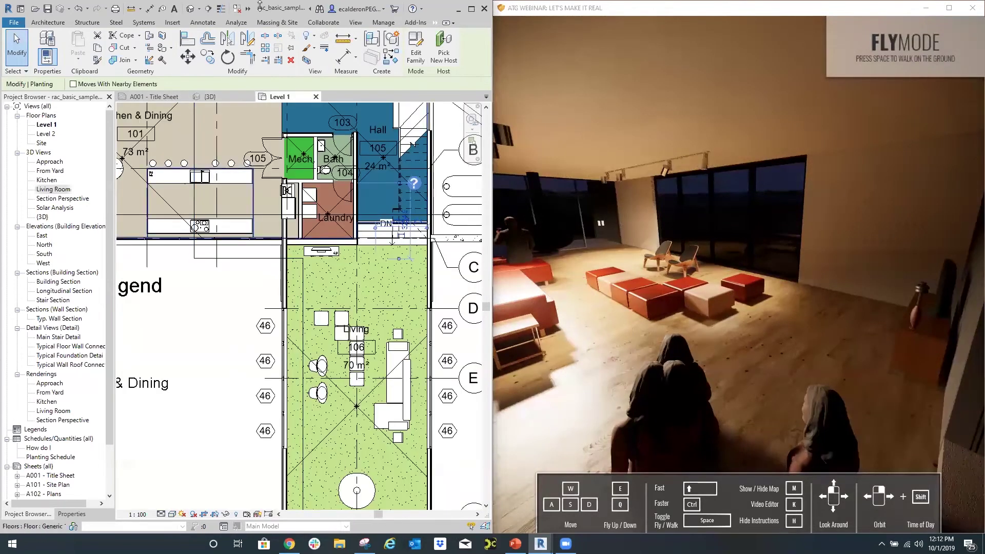
click(356, 22)
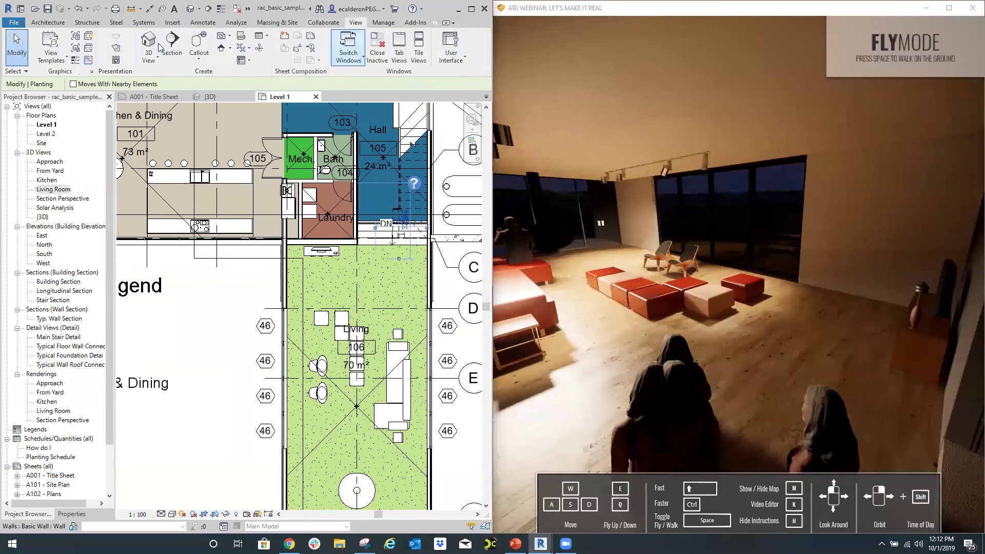
click(172, 43)
click(241, 302)
click(453, 302)
key(Escape)
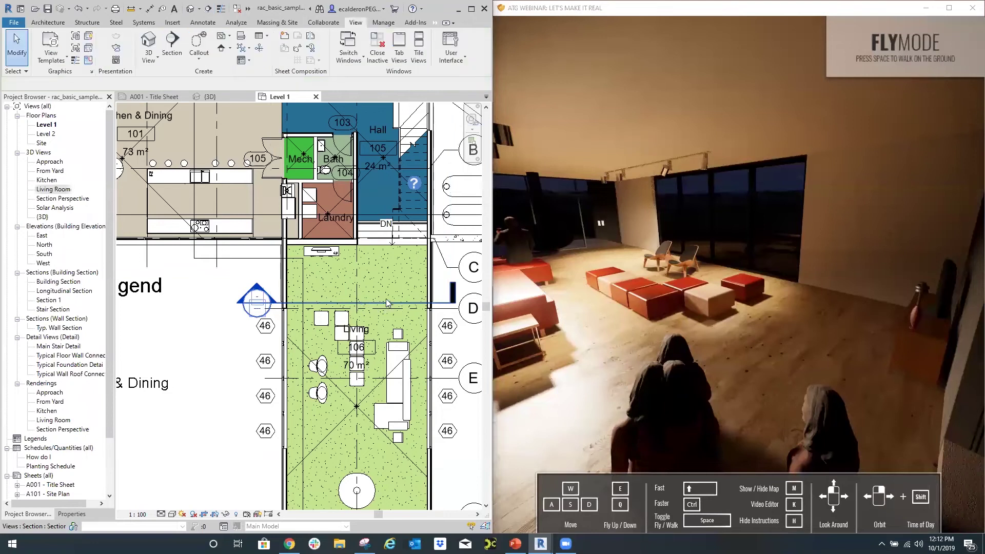
Step: Open the view of the new Living room section and focus on the figures beside the stairs
scroll(386, 290, up, 2)
click(383, 302)
right_click(383, 303)
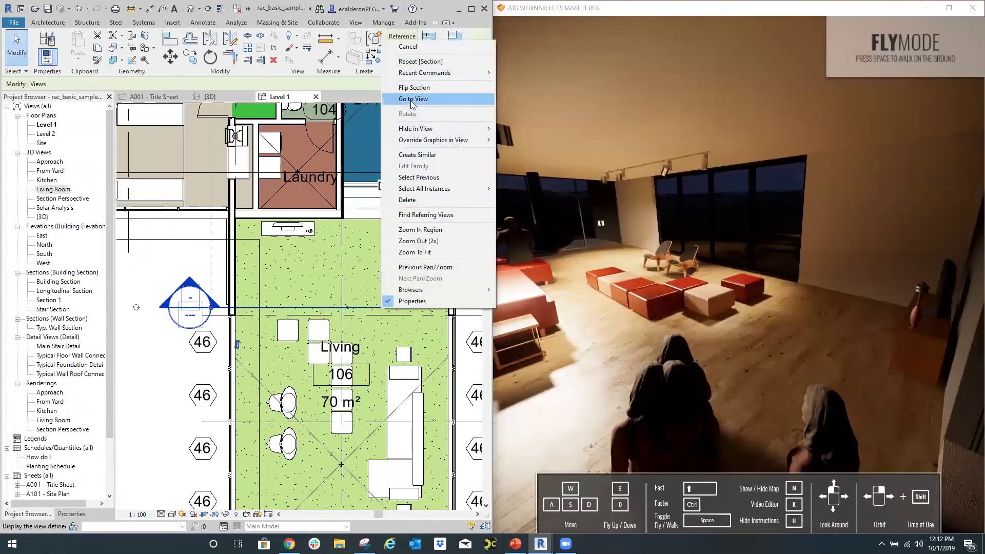
click(411, 100)
scroll(308, 416, up, 4)
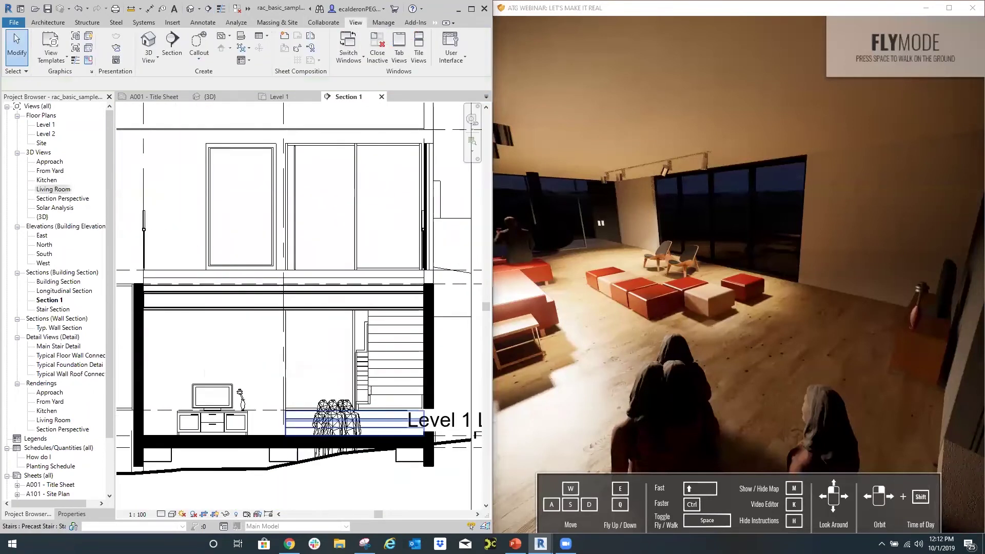
Step: Raise a standing woman onto the living-room floor in the section, remove the duplicate figures, and check her in the render
click(328, 419)
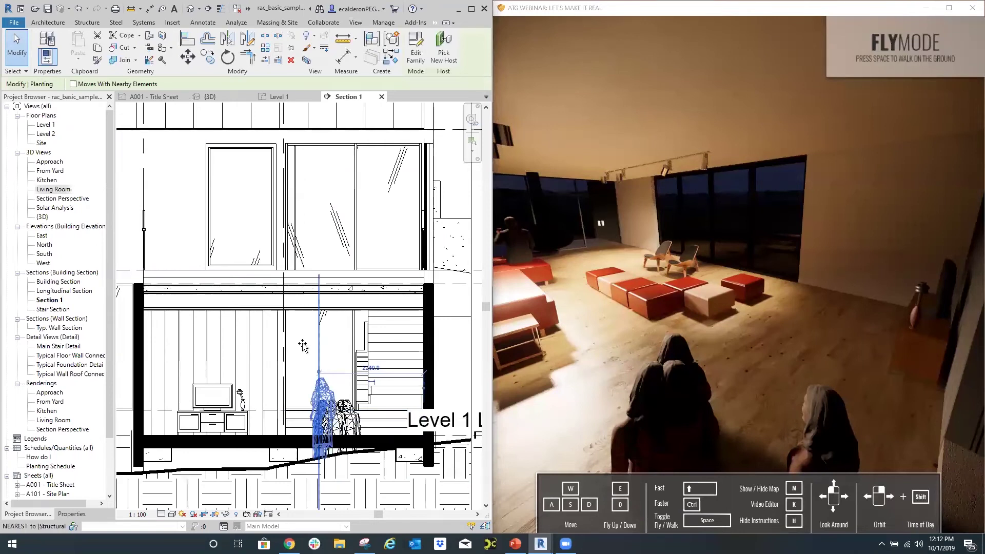
drag(299, 333, 288, 373)
click(336, 424)
drag(336, 423, 291, 377)
click(341, 418)
click(349, 422)
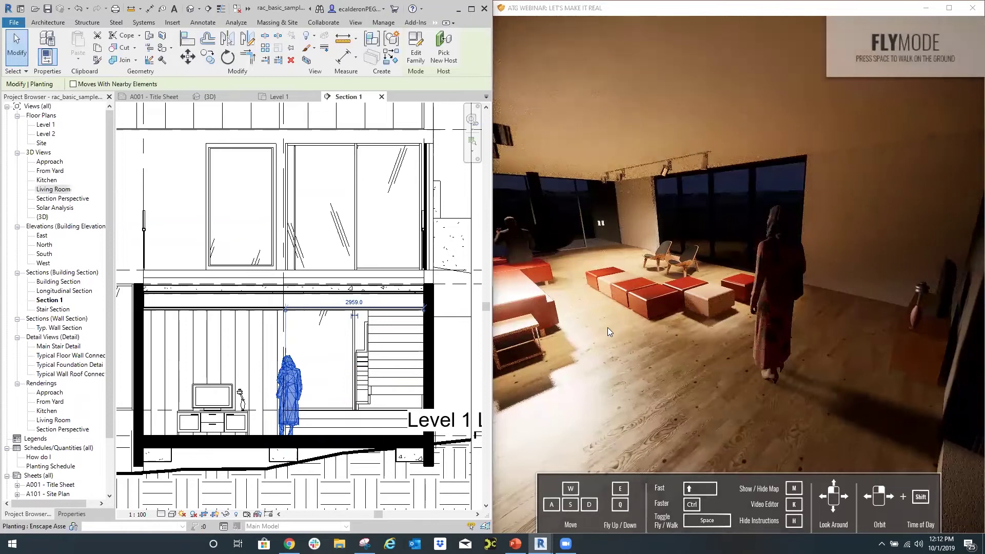
shift+right_drag(608, 328, 672, 252)
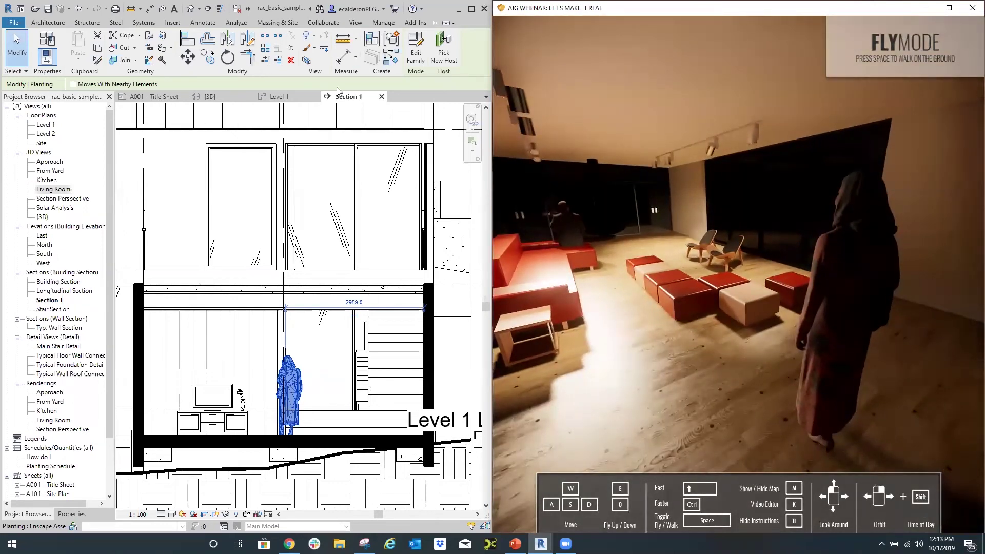
Step: Return to the Level 1 plan and restore the Enscape Asset Library window
click(278, 97)
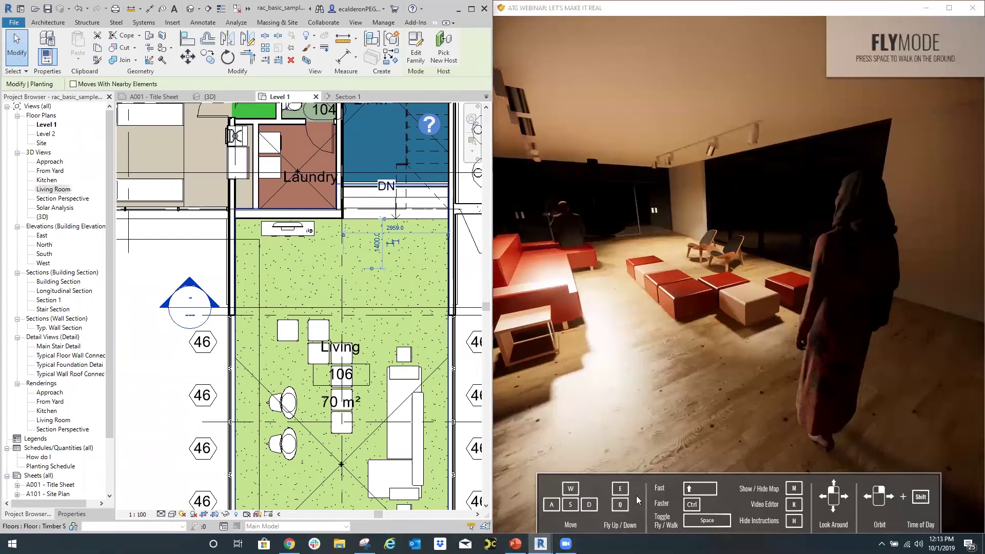
mouse_move(541, 543)
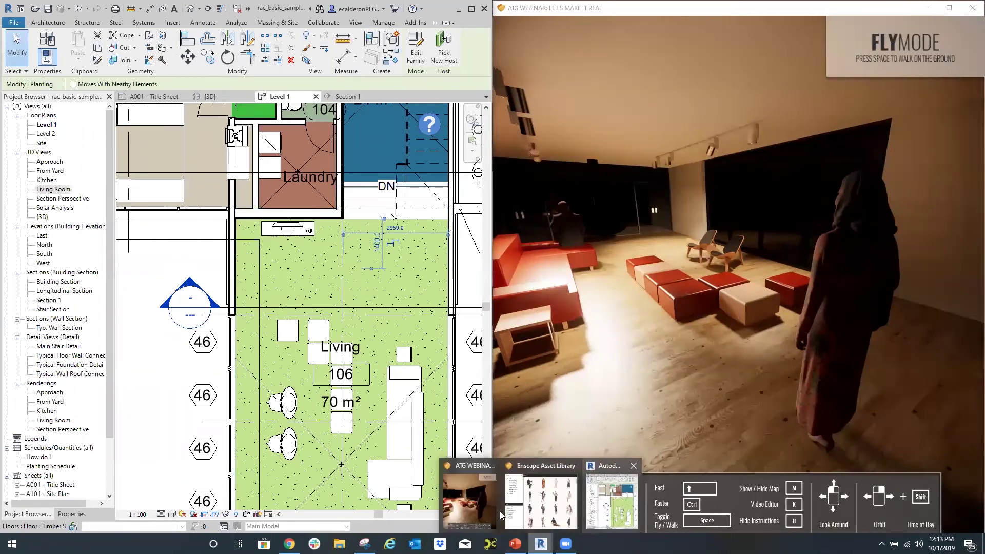
click(516, 500)
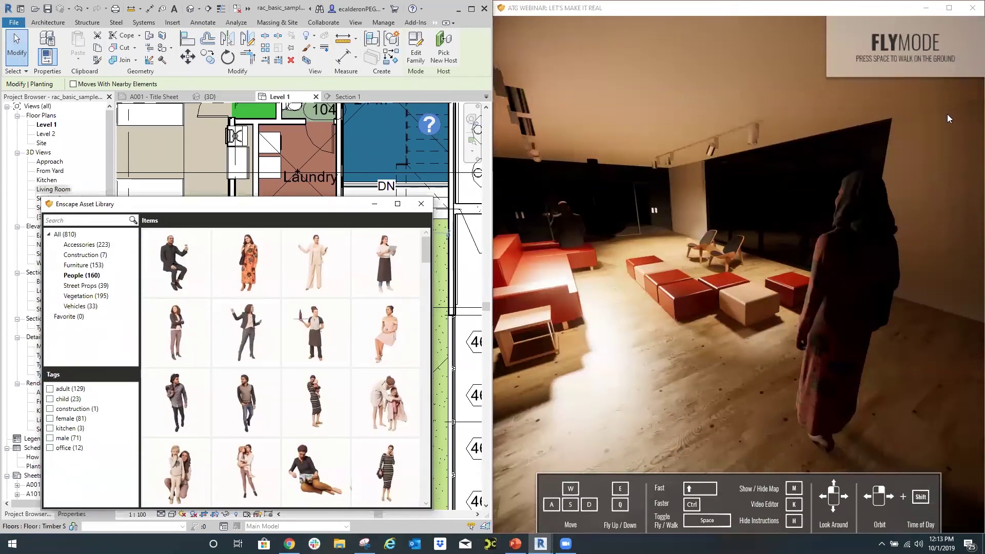
Step: Change the render's time of day to daylight and reposition the view toward the windows and the standing woman
click(761, 241)
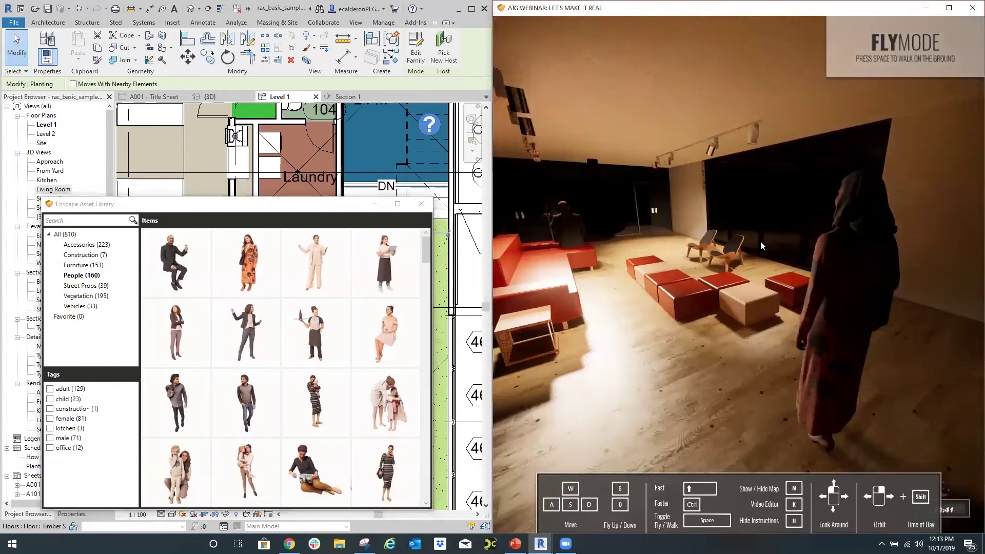
shift+right_drag(760, 242, 699, 302)
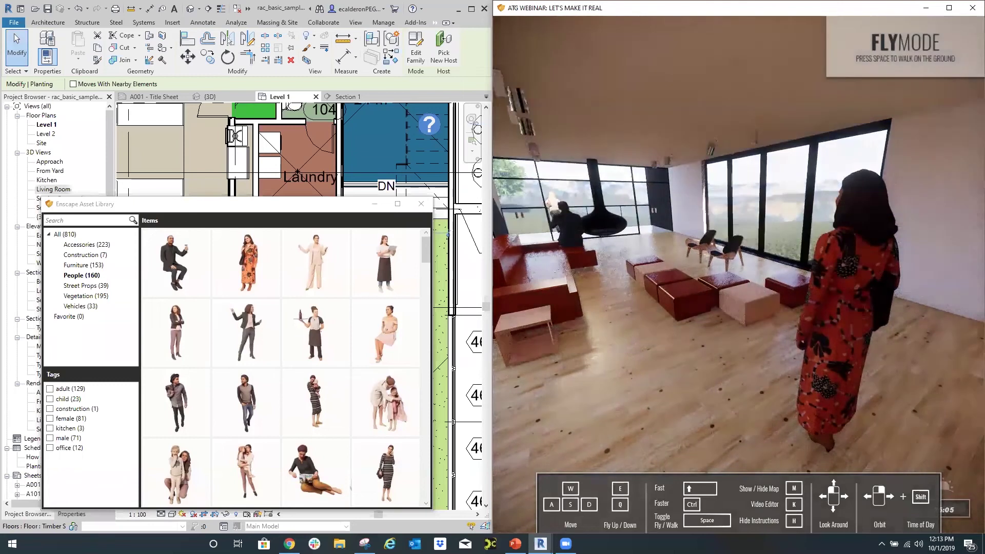
key(w)
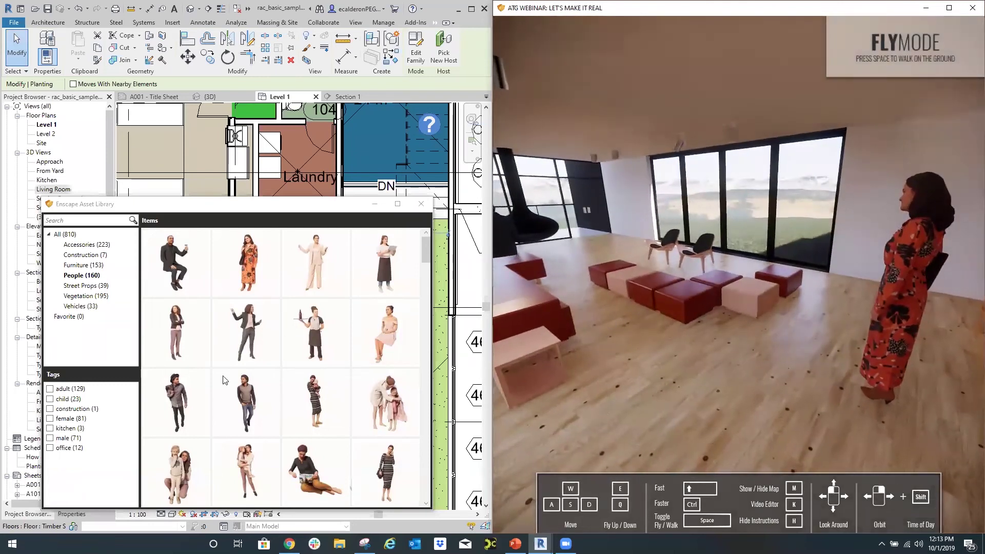
Step: Examine the placement options for the gesturing woman in the People assets, including Place asset on surface
click(274, 362)
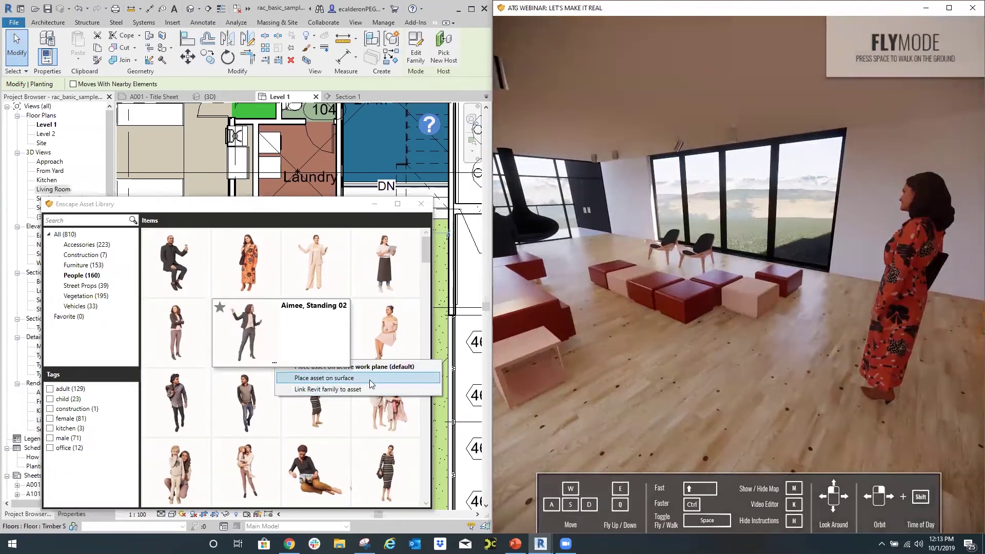
click(328, 379)
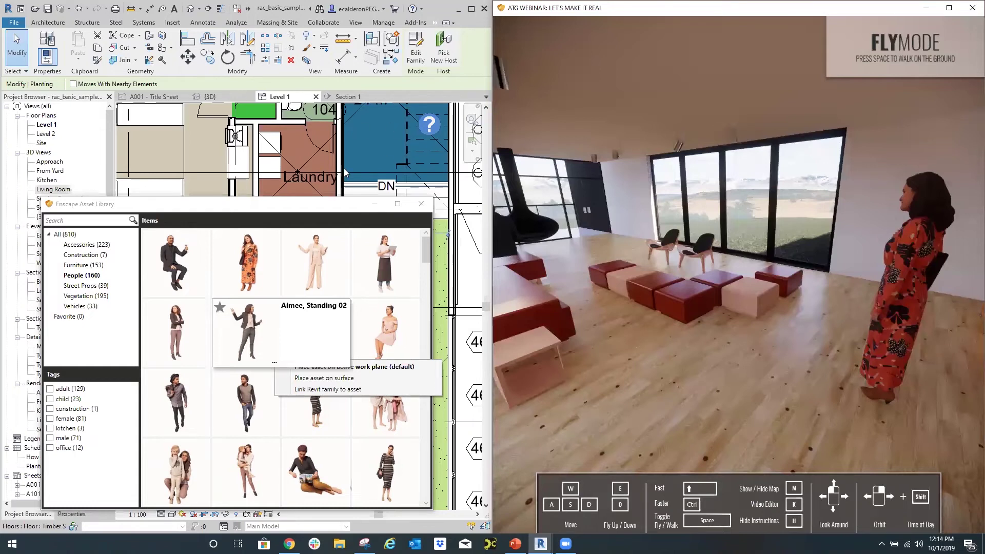
click(387, 206)
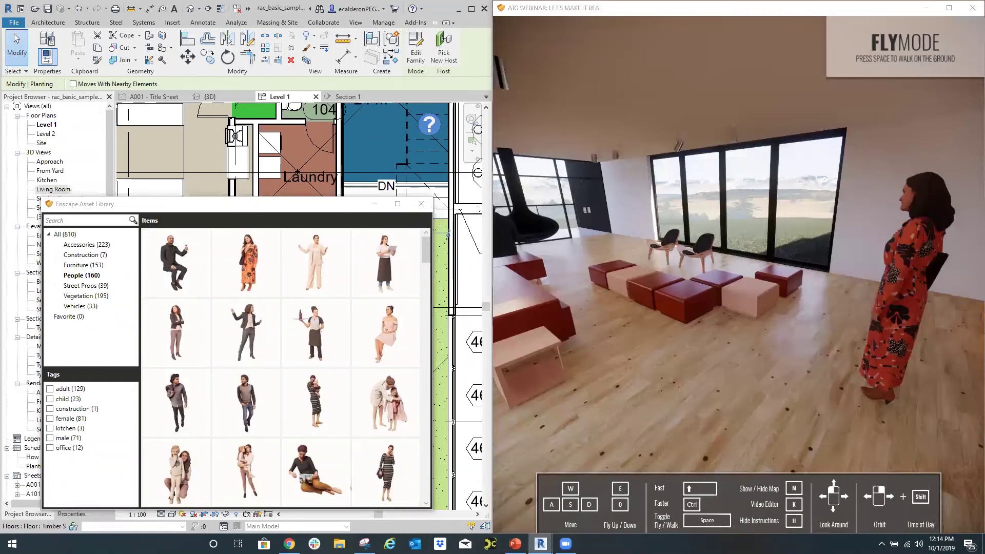
Step: Switch to PowerPoint and present the closing Questions slide full screen
click(515, 544)
click(120, 446)
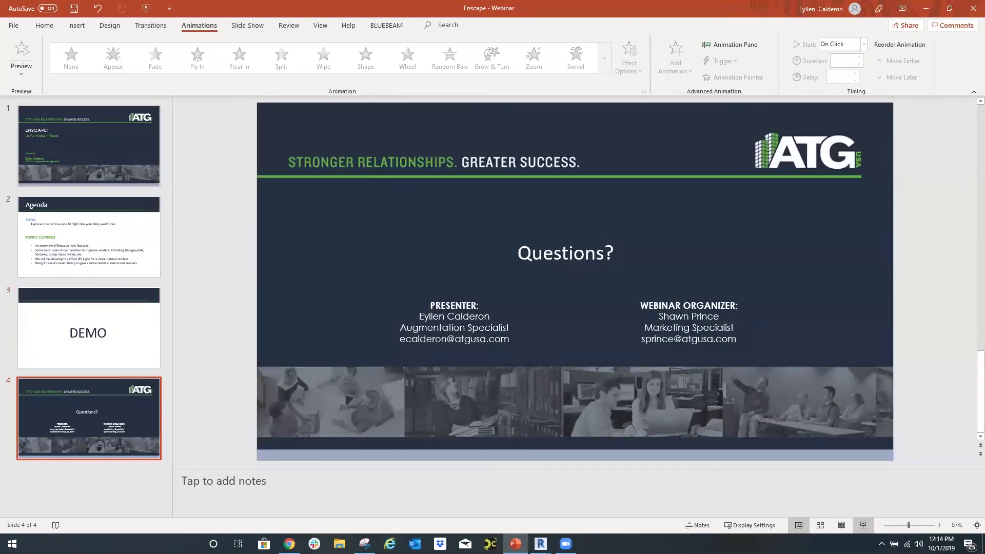
click(863, 525)
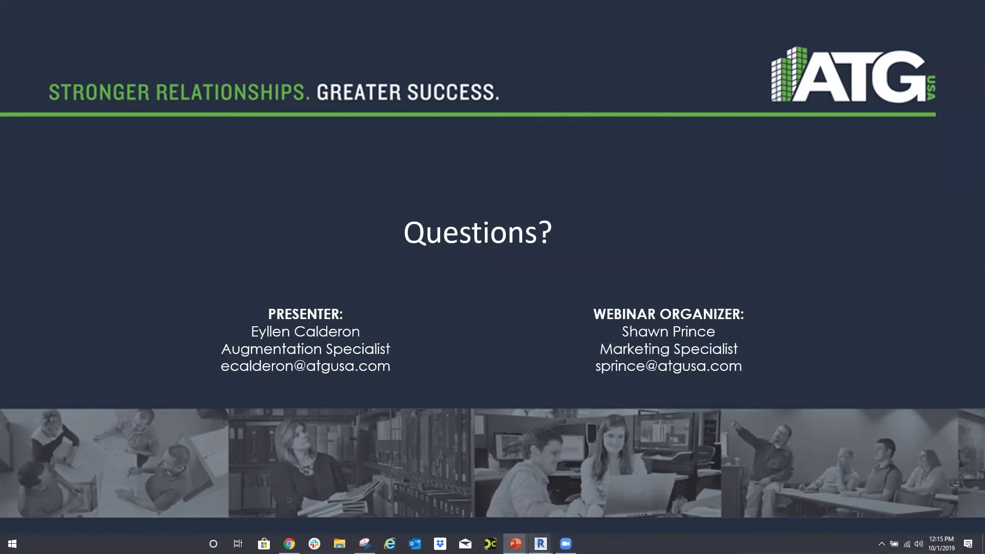
Step: Switch back to Revit and bring up the Enscape render window beside it
mouse_move(540, 544)
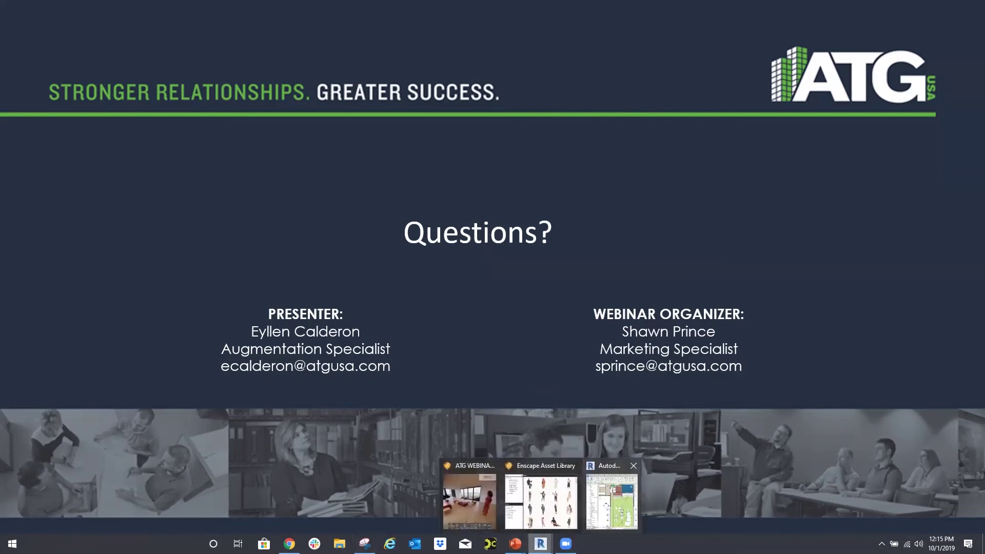
click(622, 496)
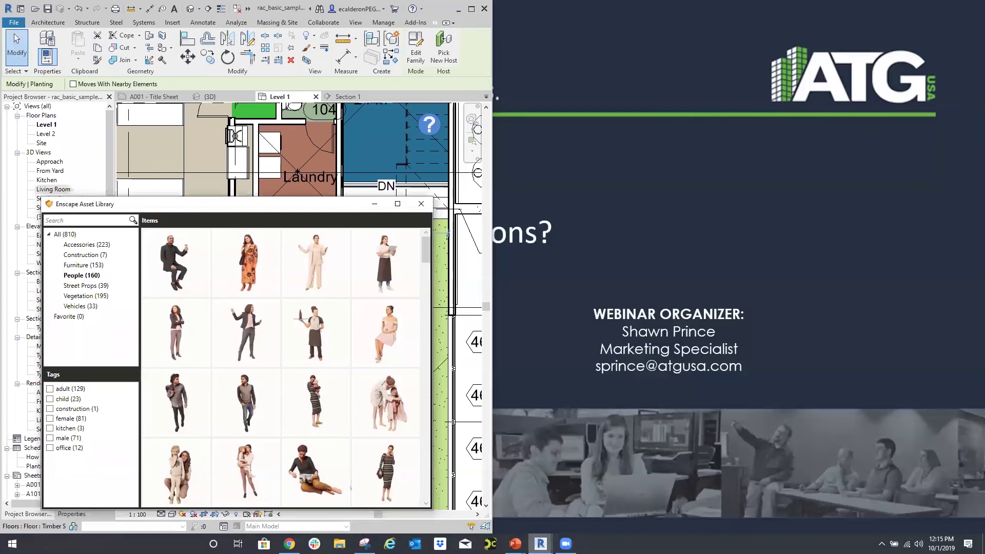
click(542, 546)
mouse_move(540, 544)
mouse_move(473, 501)
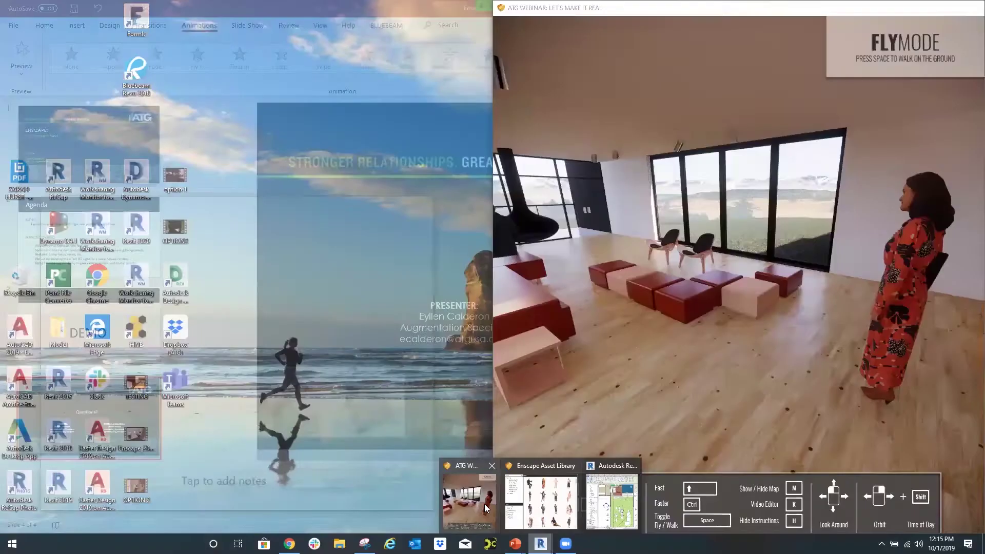
click(773, 75)
Step: Turn the Enscape render view to show the sofa, the seated man by the fireplace and the standing woman
click(565, 544)
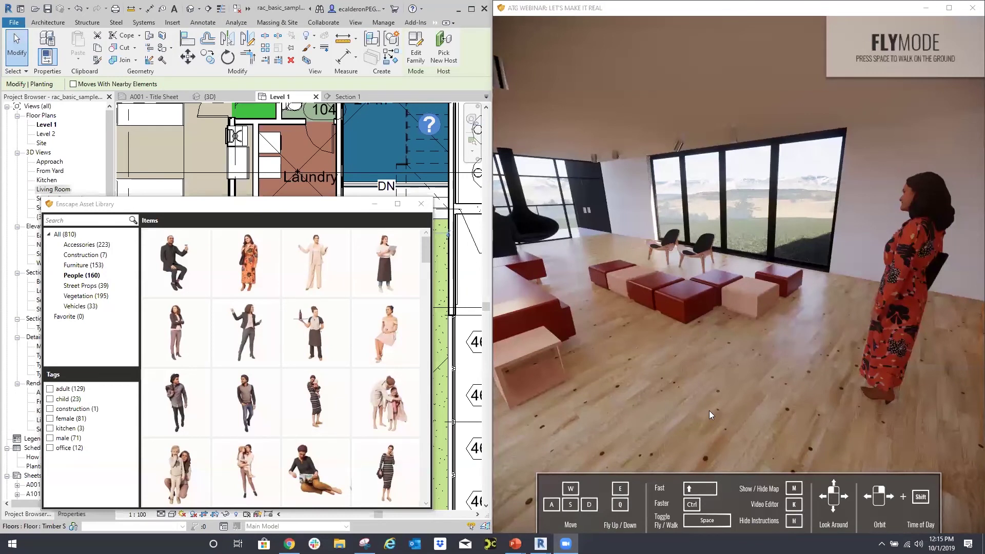
click(615, 386)
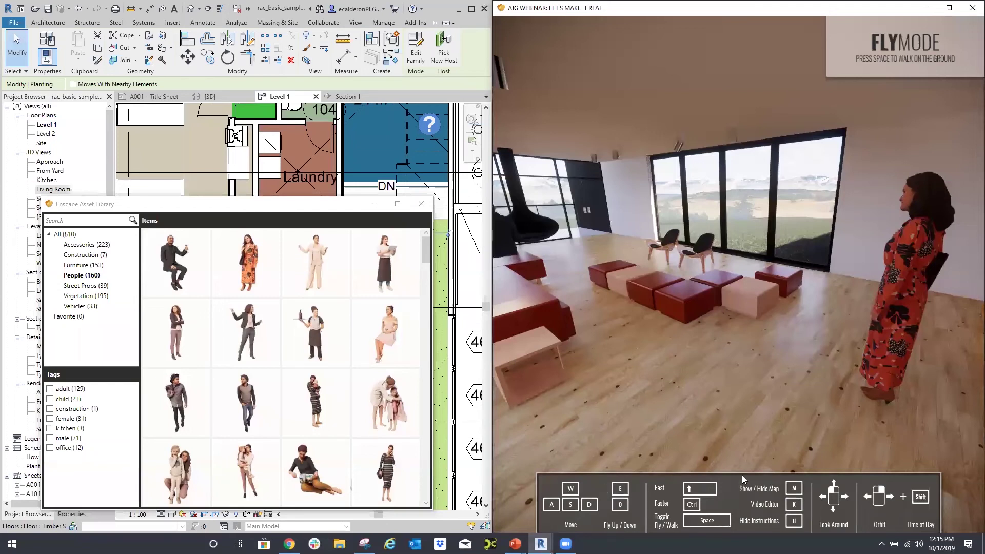
mouse_move(386, 333)
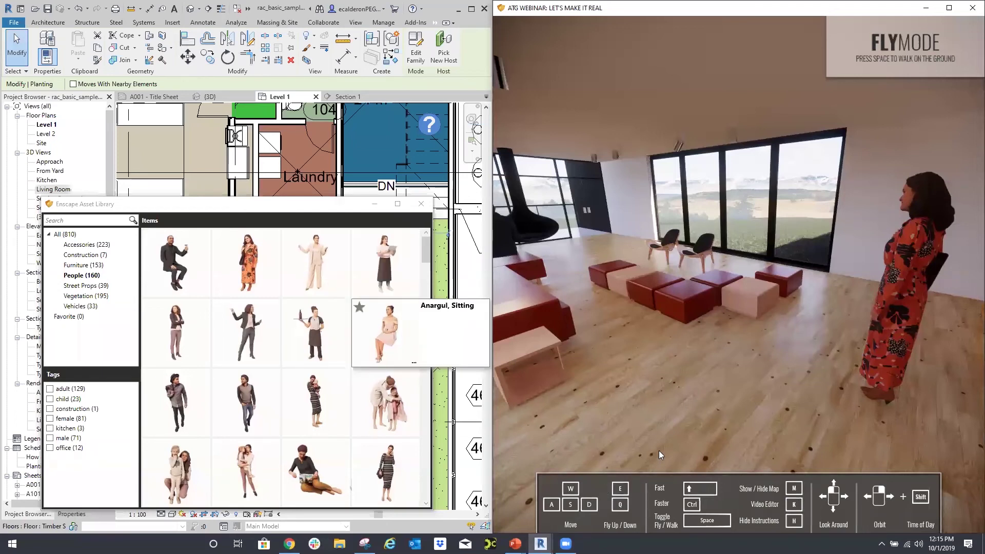
right_drag(659, 450, 269, 445)
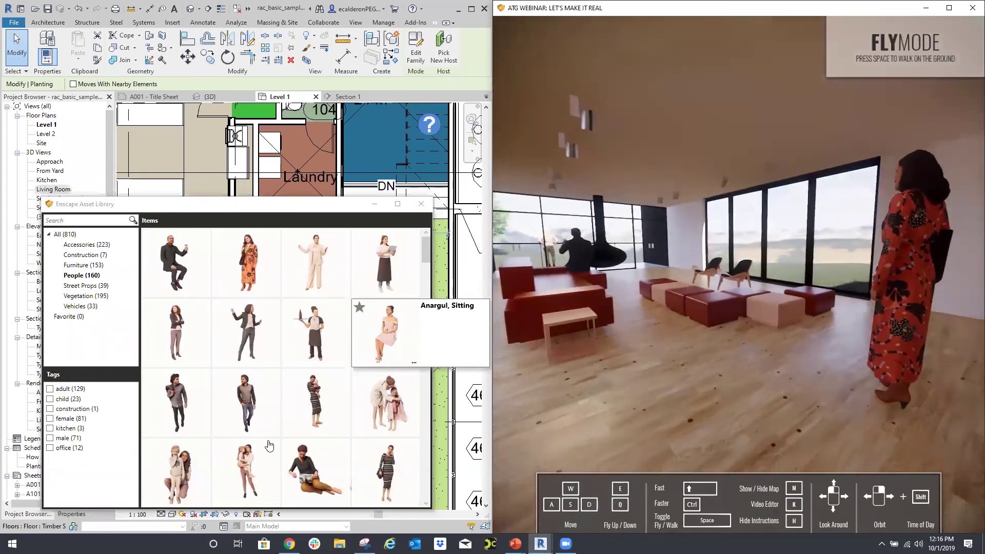
click(341, 7)
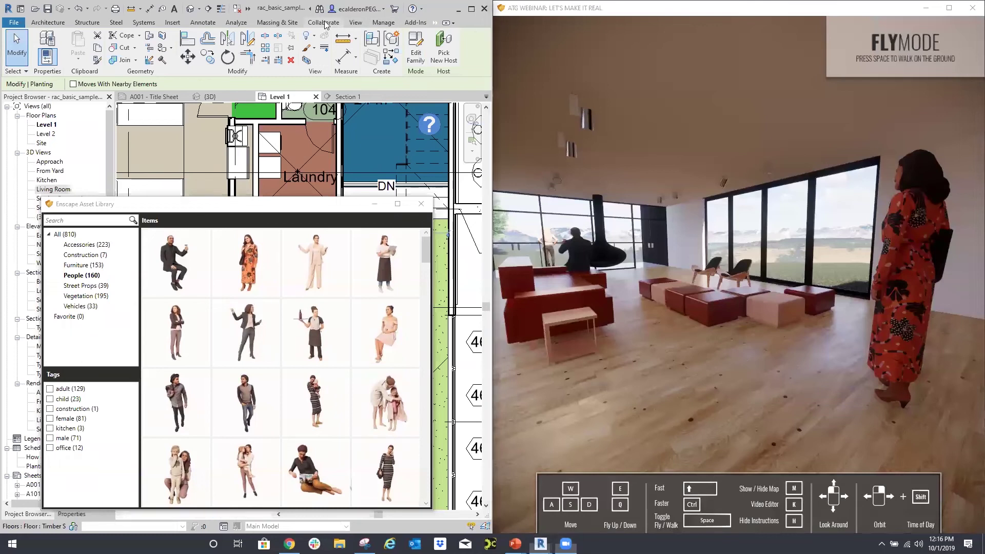
click(325, 23)
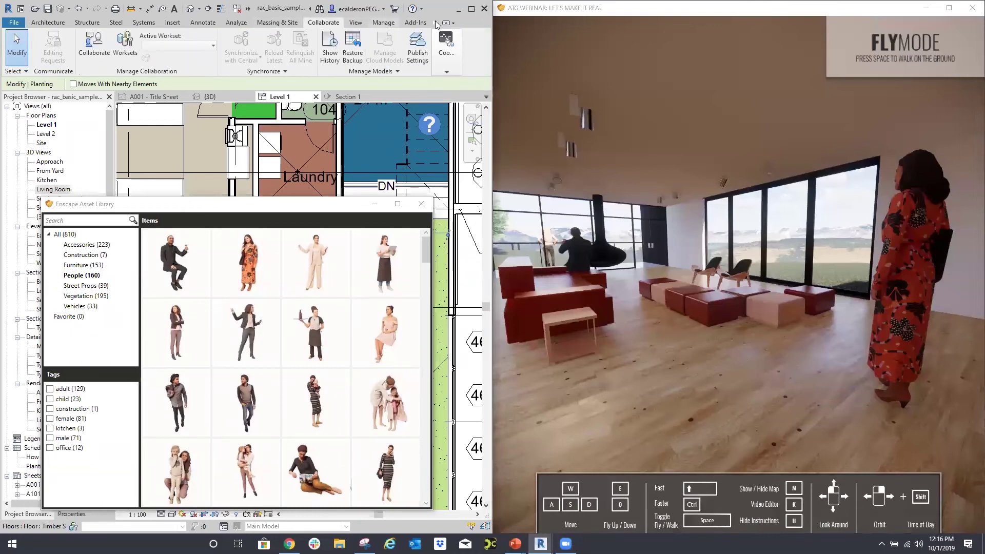
click(399, 23)
click(435, 22)
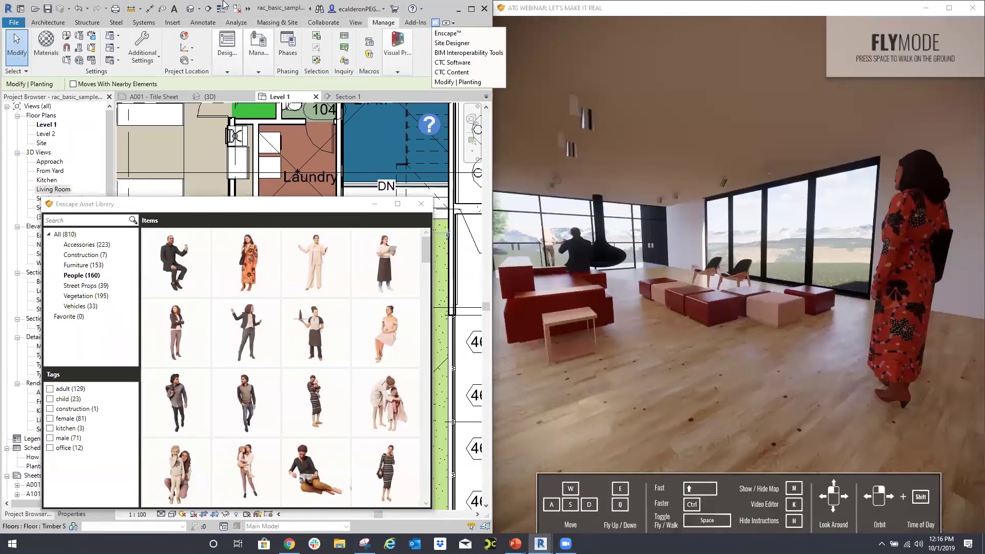
click(287, 2)
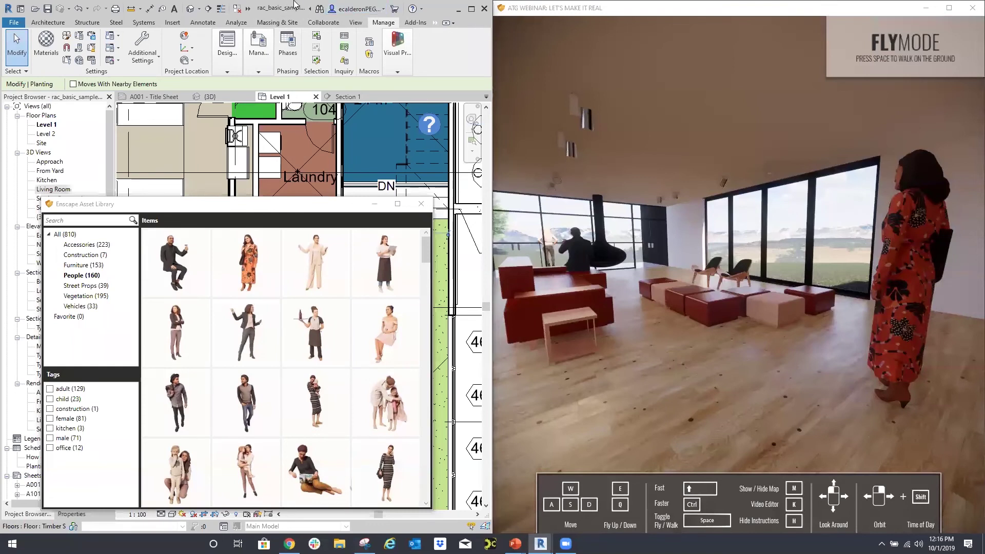
Step: Maximize Revit, open Enscape's Visual Settings and examine the Rendering options, the Image options and the commands for loading and saving presets
click(472, 9)
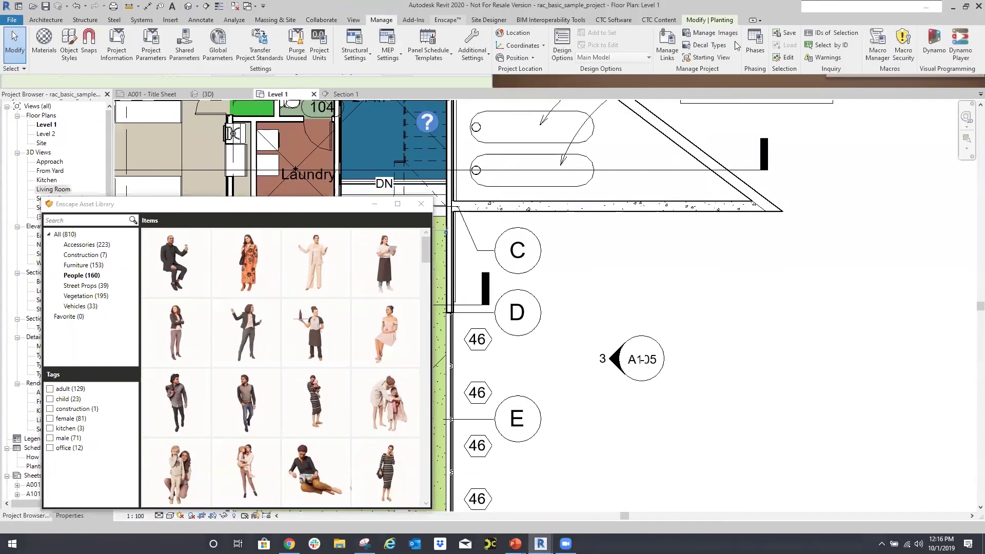
click(449, 20)
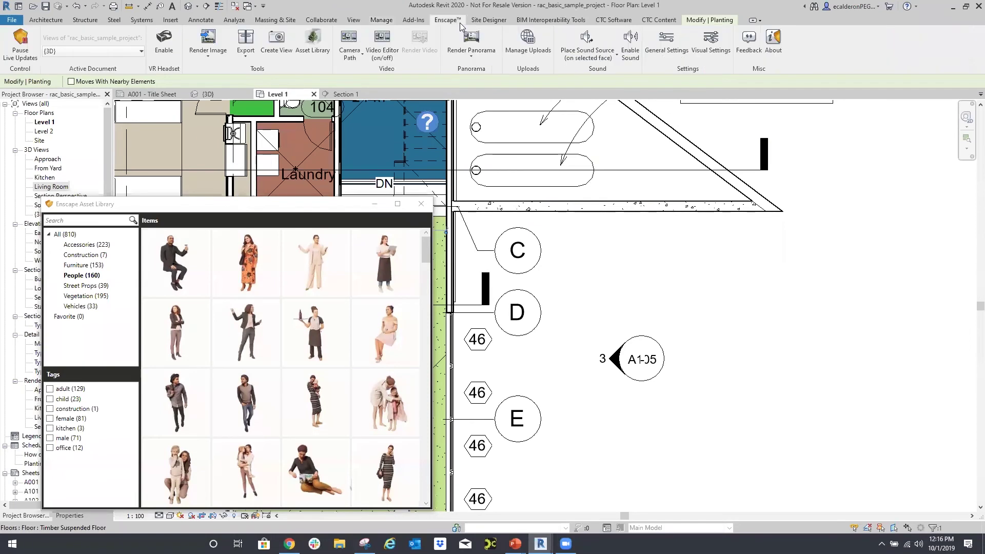
click(722, 46)
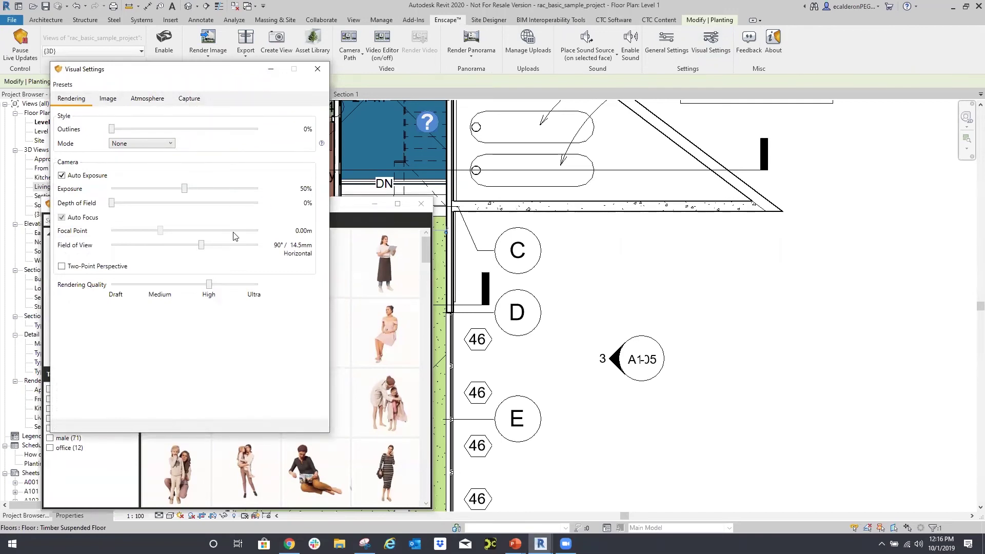
click(108, 100)
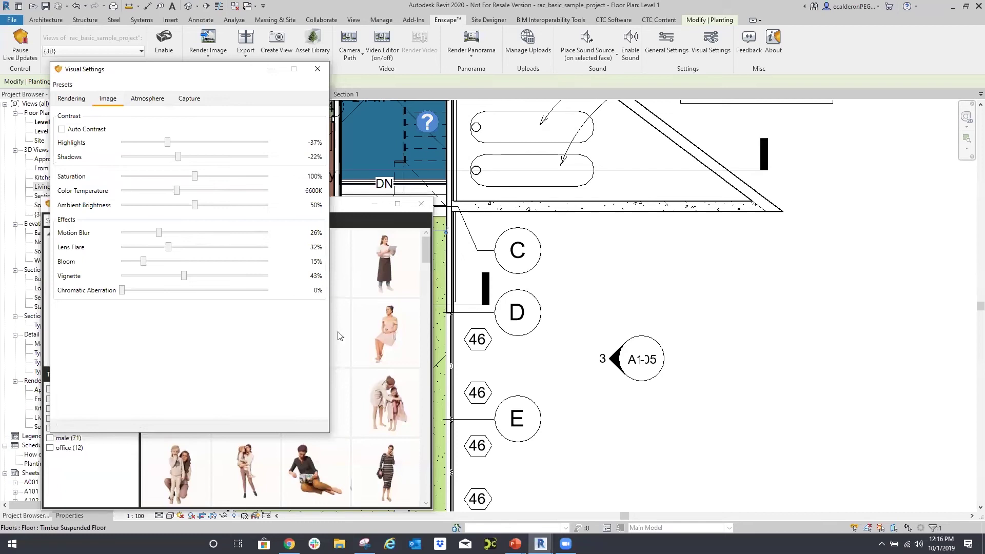
click(62, 84)
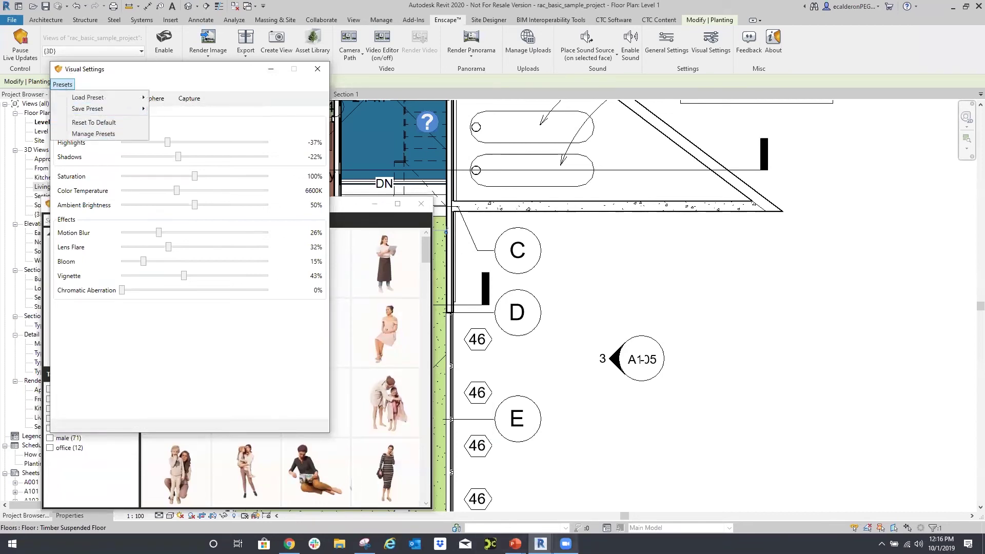
click(565, 544)
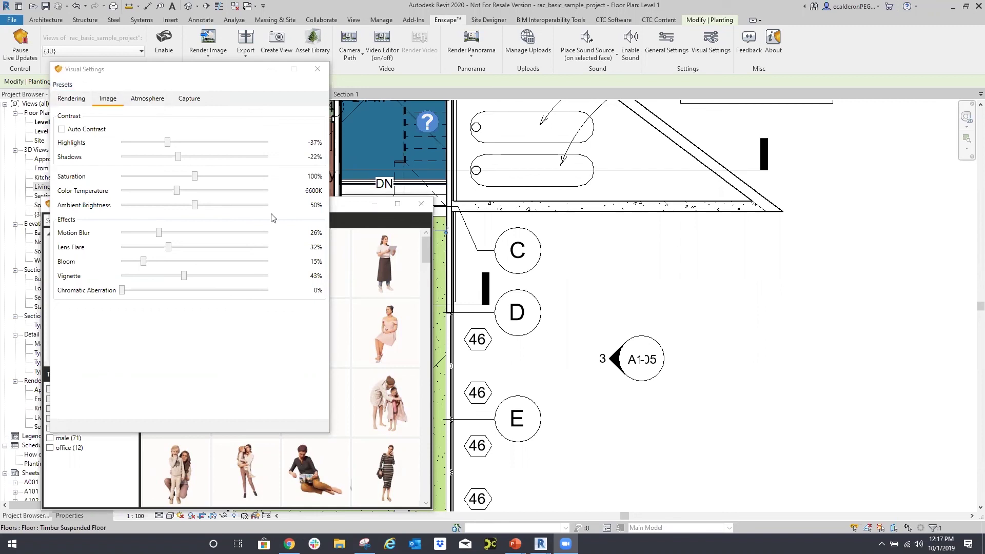
Step: Close the Visual Settings and switch to the running PowerPoint slide show with the Questions slide
mouse_move(350, 268)
click(317, 68)
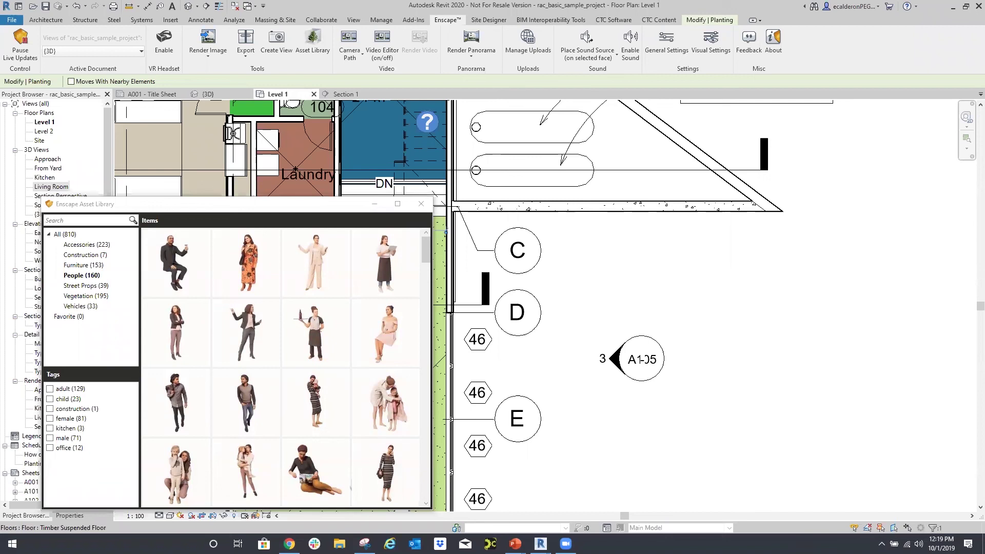
mouse_move(515, 544)
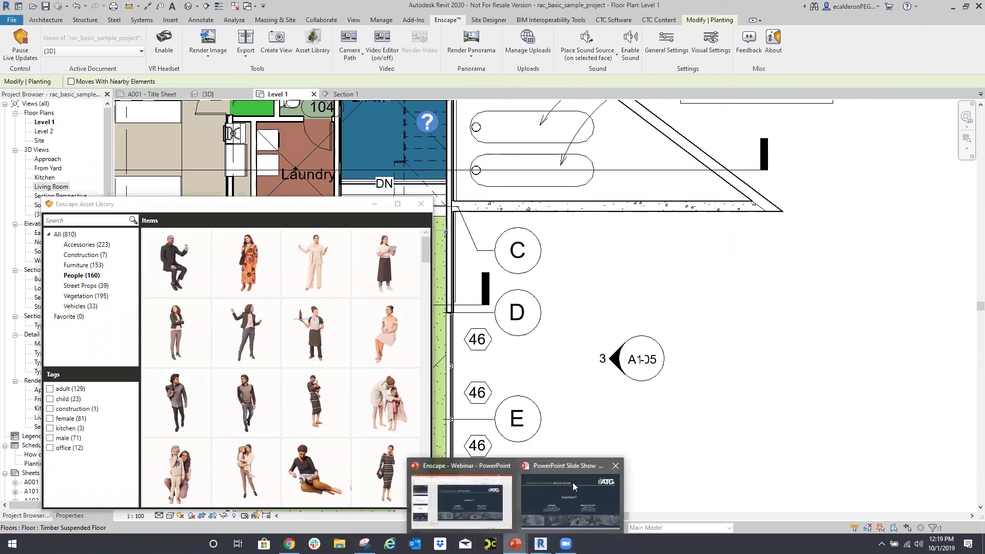
click(572, 483)
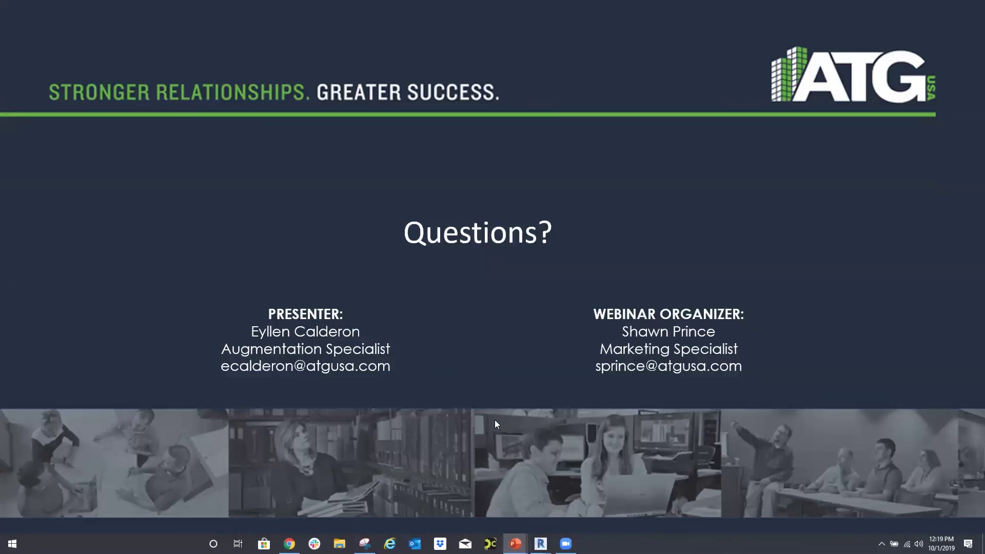
click(646, 184)
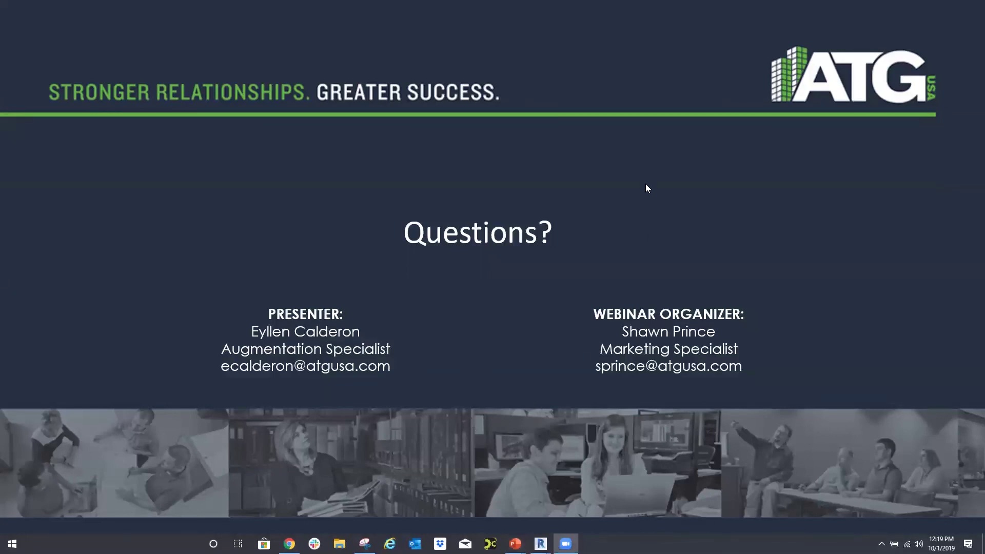